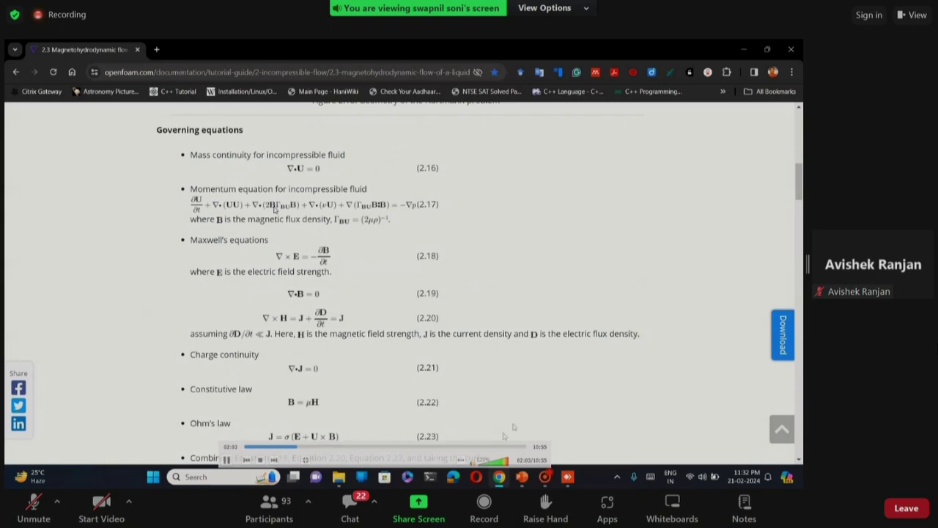
Review the Hartmann problem's governing equations, boundary conditions, transport properties and mesh description on the OpenFOAM tutorial page.
scroll(469, 263, "up", 20)
key("Right")
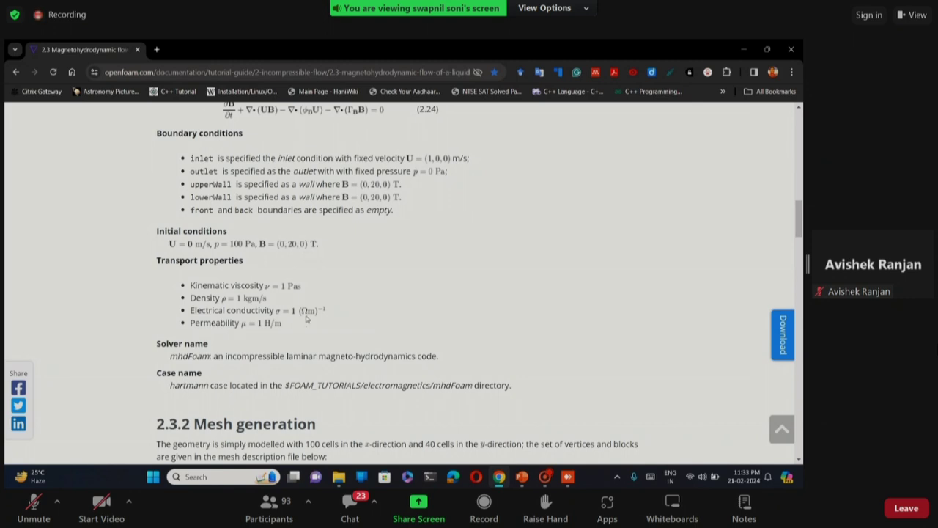
scroll(307, 321, "down", 4)
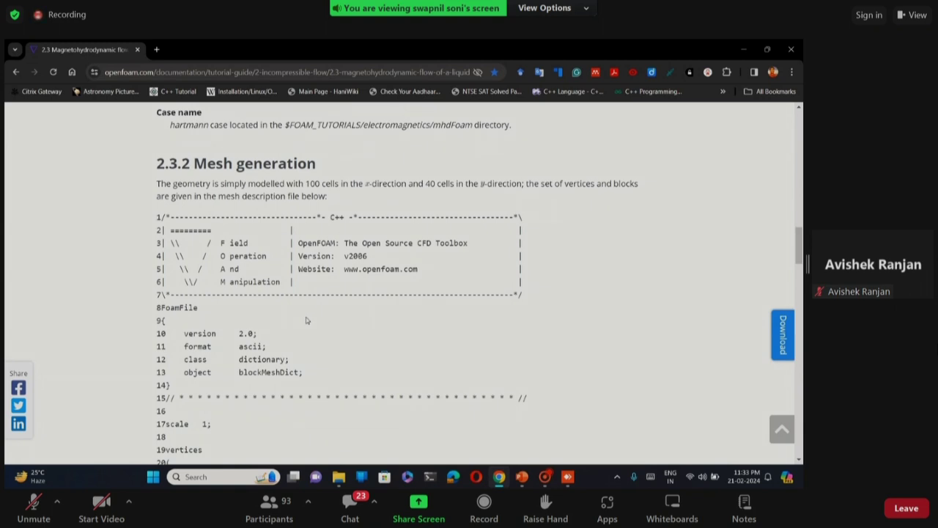
scroll(307, 321, "down", 4)
scroll(307, 320, "down", 1)
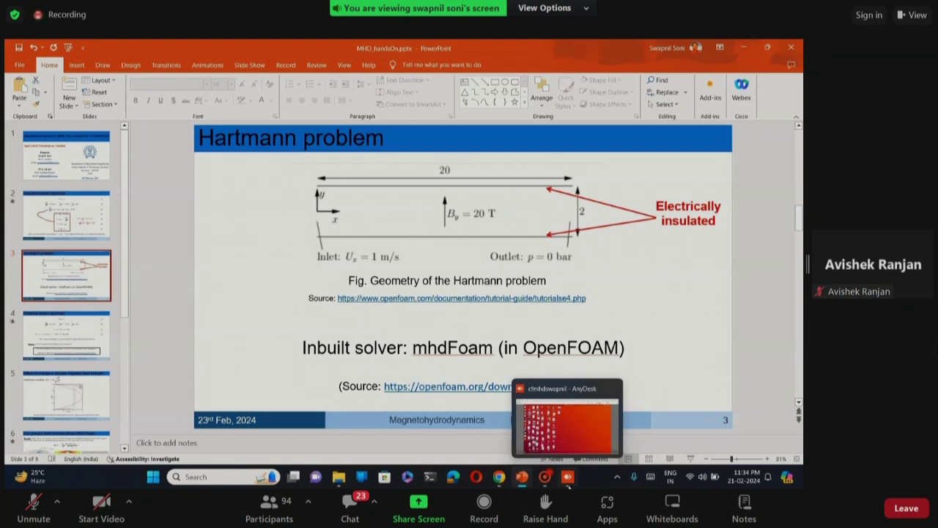
Switch to the AnyDesk remote desktop and open mhdFoam.C from openfoam6/applications/solvers/electromagnetics/mhdFoam.
left_click(568, 478)
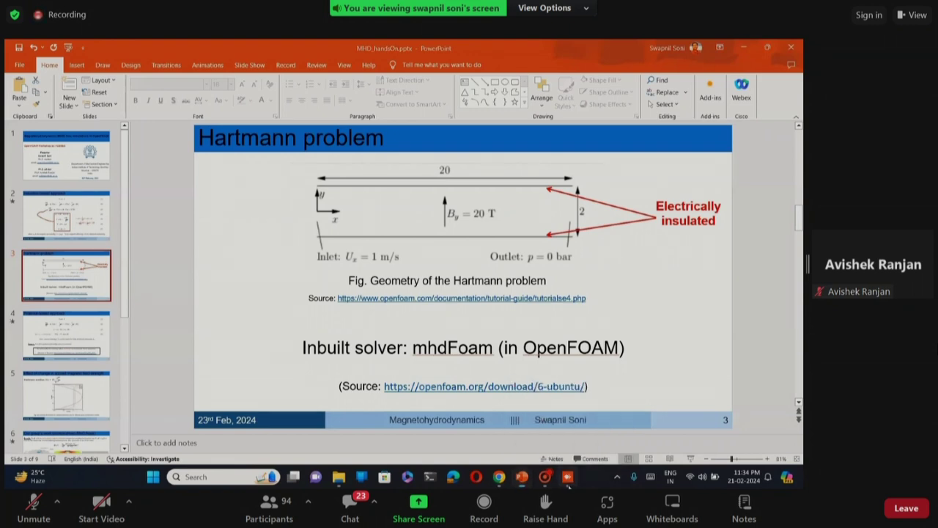
left_click(19, 197)
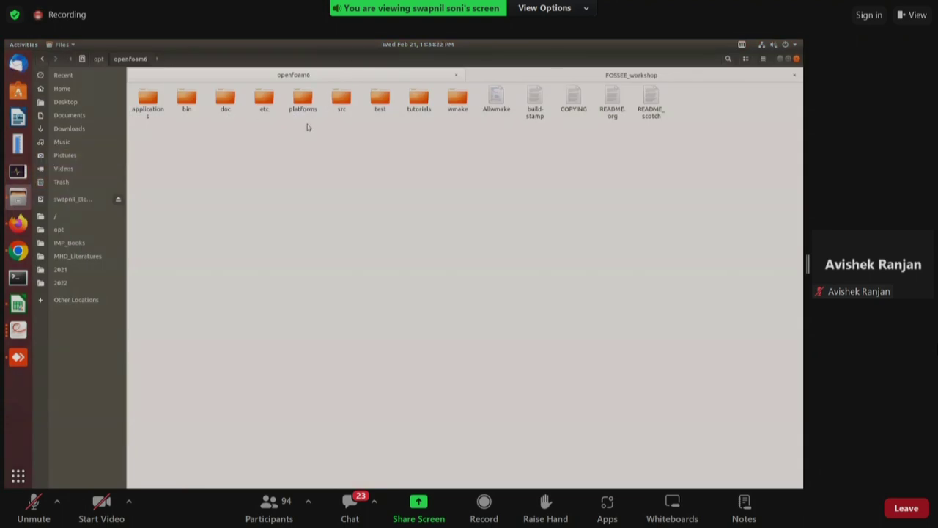
double_click(146, 101)
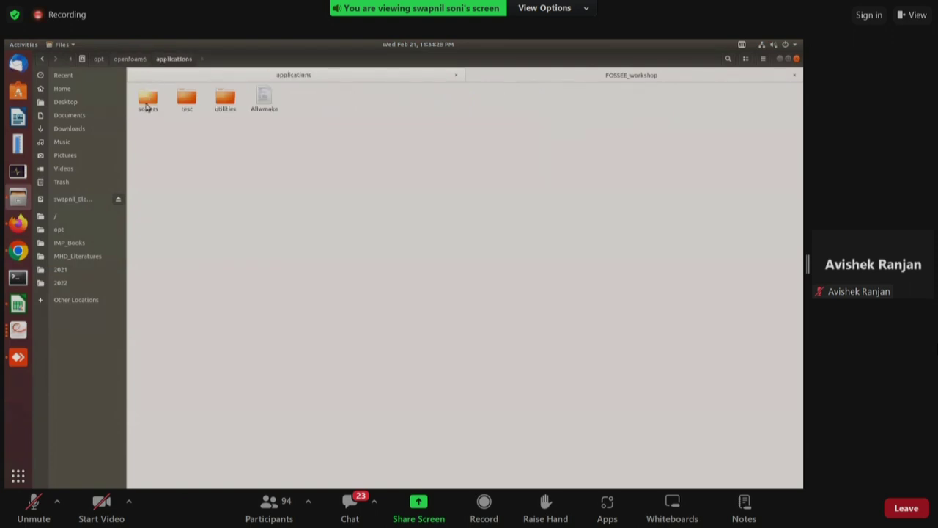
double_click(146, 103)
double_click(343, 99)
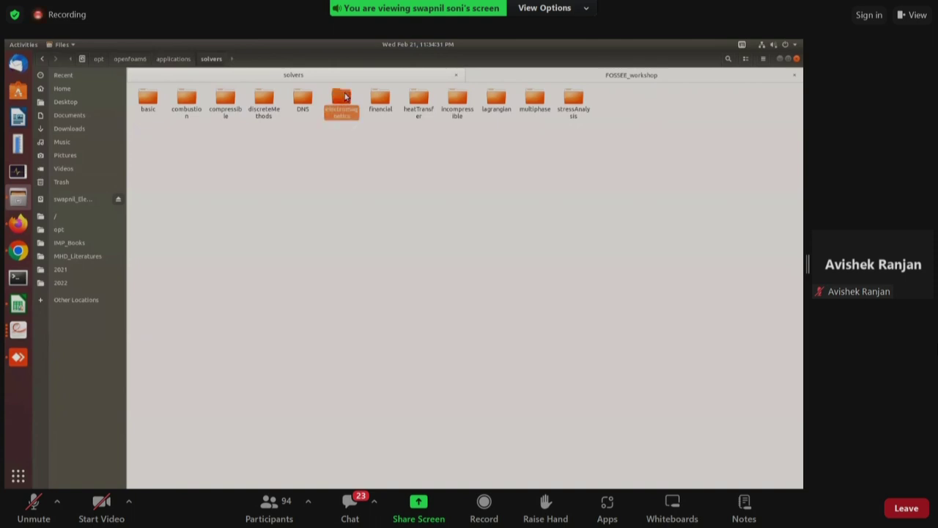
double_click(223, 100)
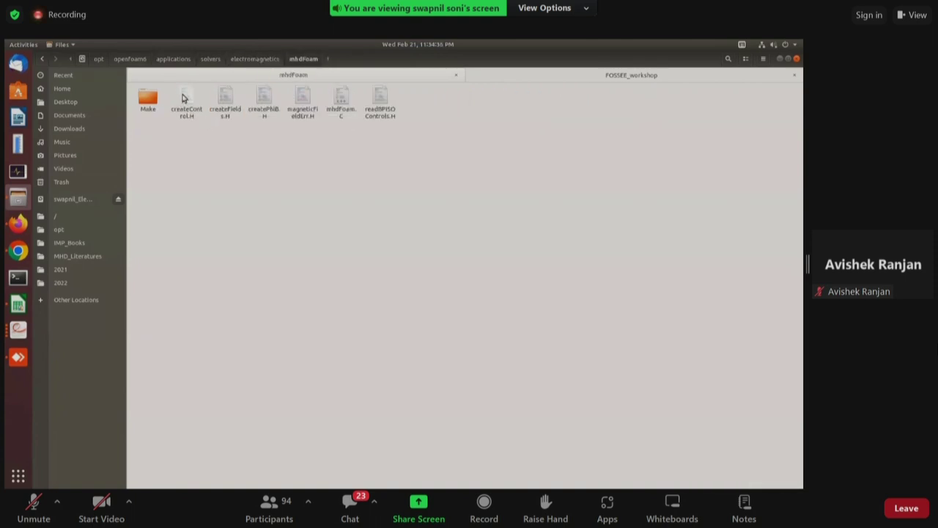
double_click(340, 100)
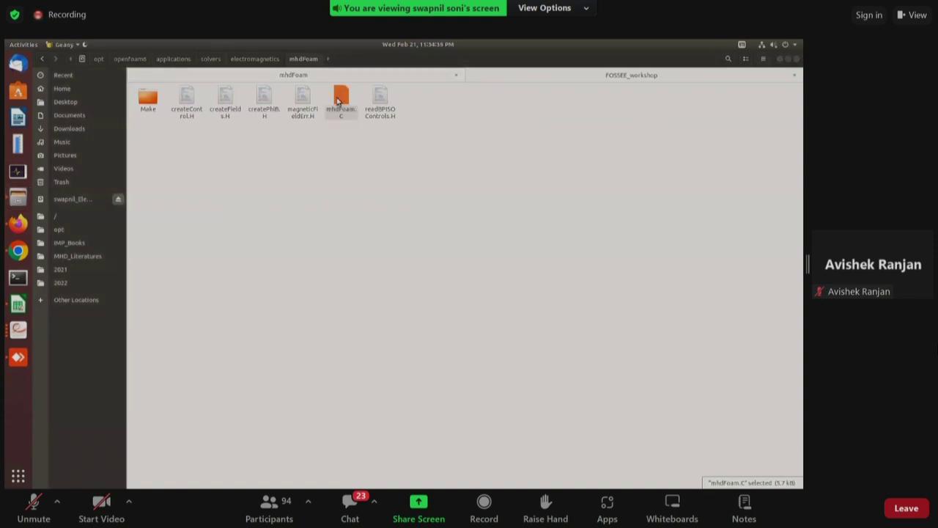
Examine the momentum equation UEqn and the PISO and B-PISO loops in the mhdFoam.C source.
scroll(312, 233, "down", 13)
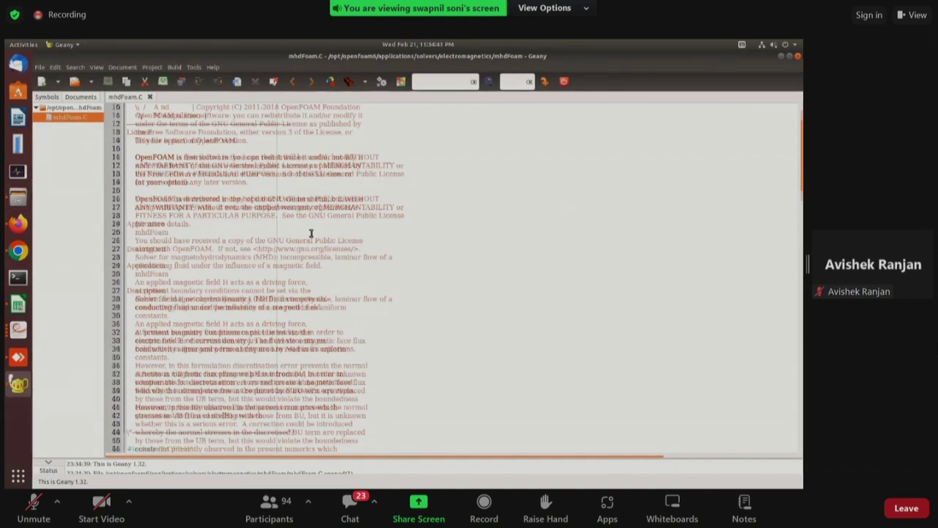
scroll(311, 233, "down", 10)
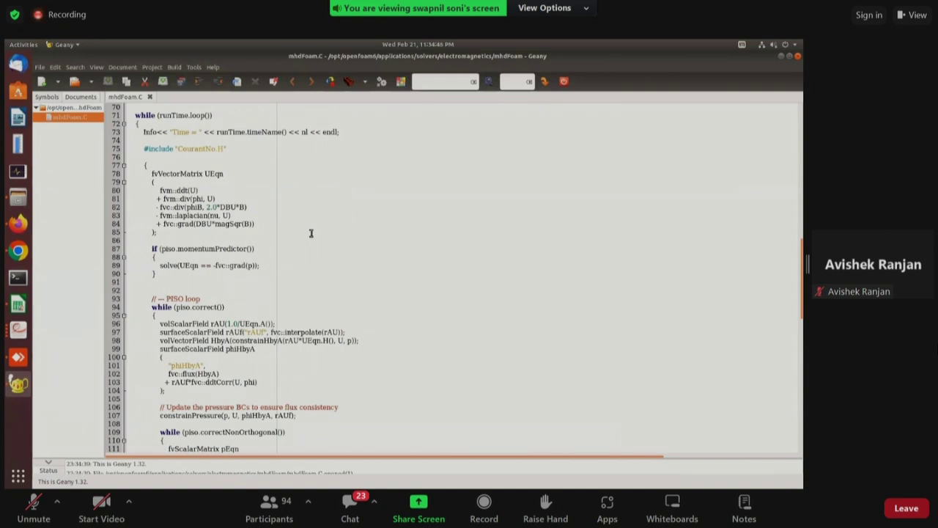
scroll(310, 233, "down", 10)
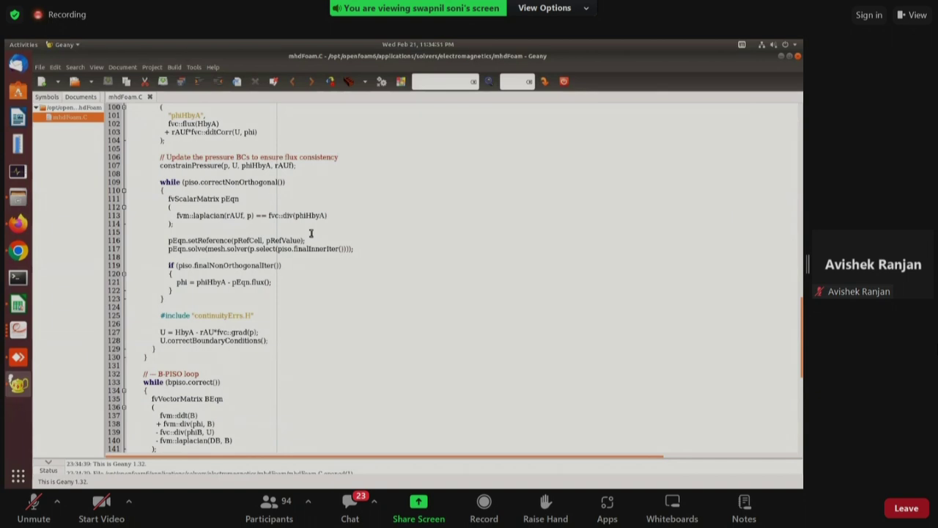
scroll(310, 233, "down", 5)
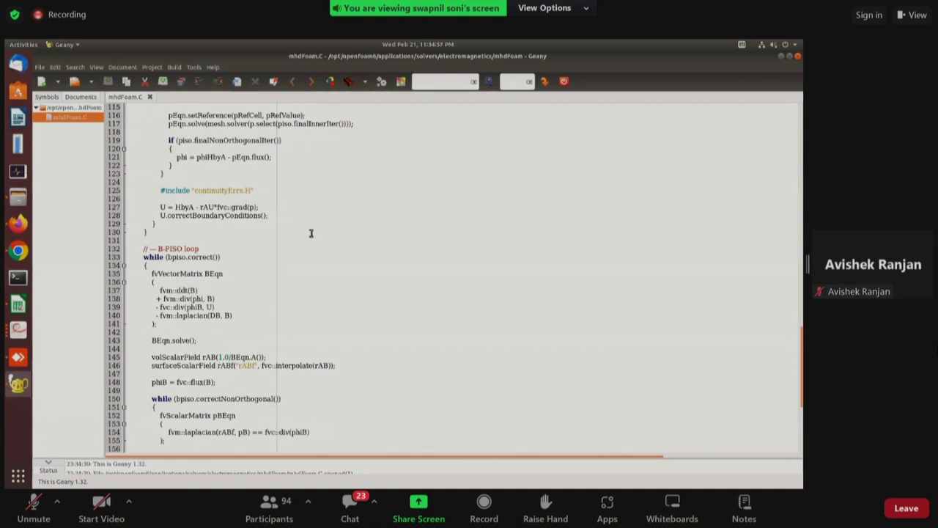
scroll(311, 233, "down", 3)
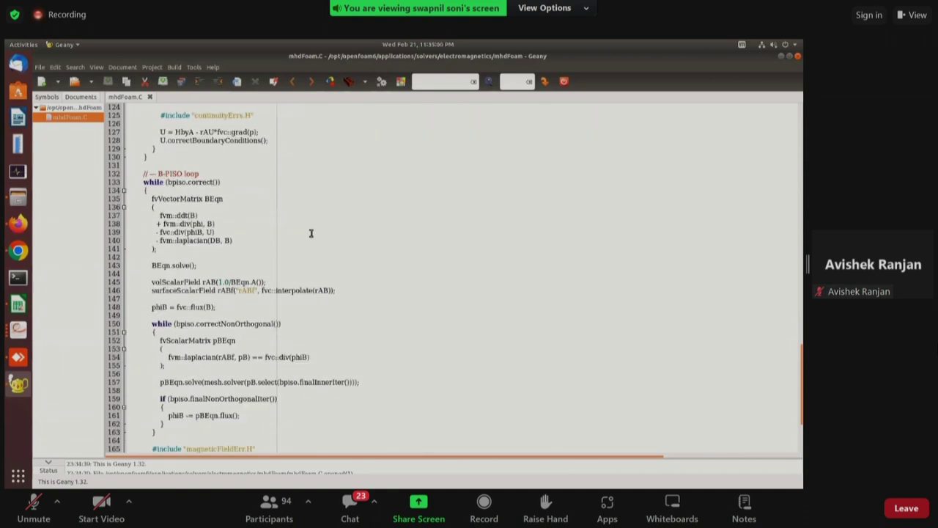
Inspect the phiB term of BEqn and the pB term of pBEqn in the B-PISO loop, and close mhdFoam.C.
left_click(189, 232)
left_click_drag(199, 231, 204, 231)
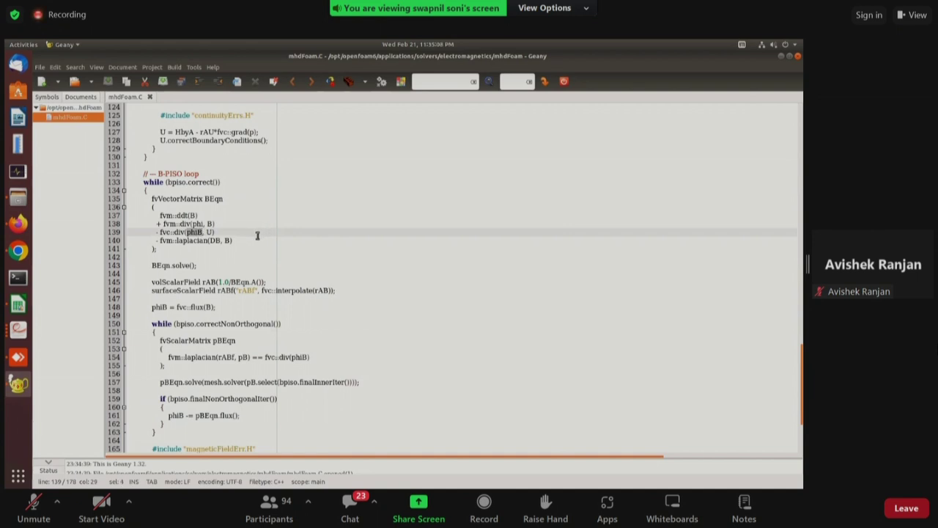
left_click(257, 233)
scroll(257, 235, "down", 1)
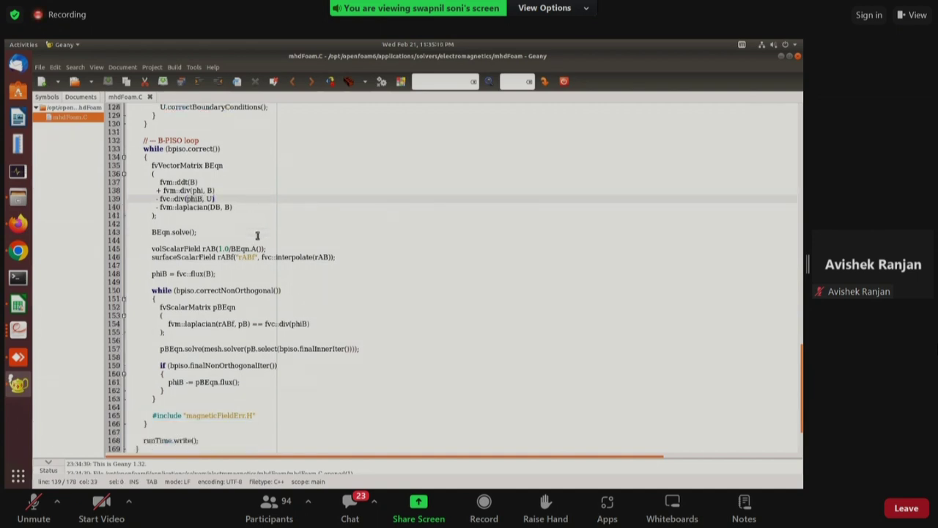
scroll(257, 235, "down", 1)
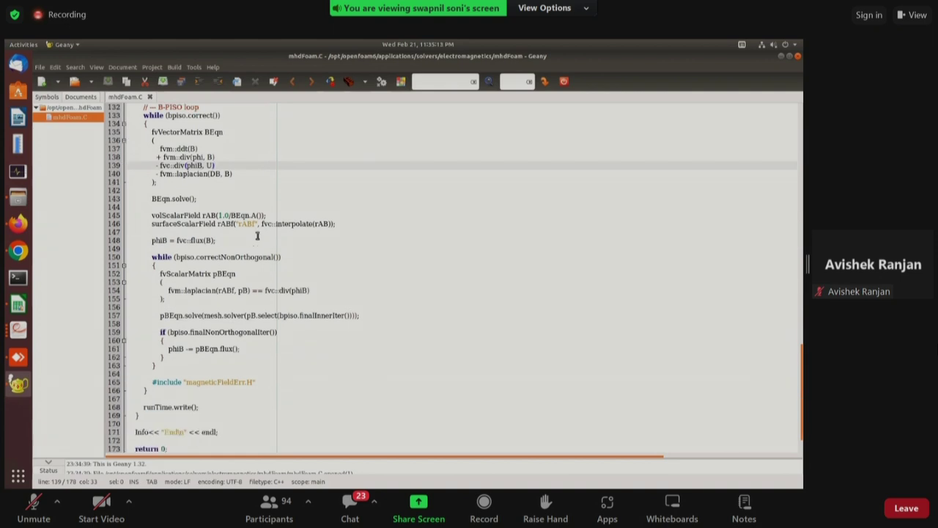
double_click(243, 290)
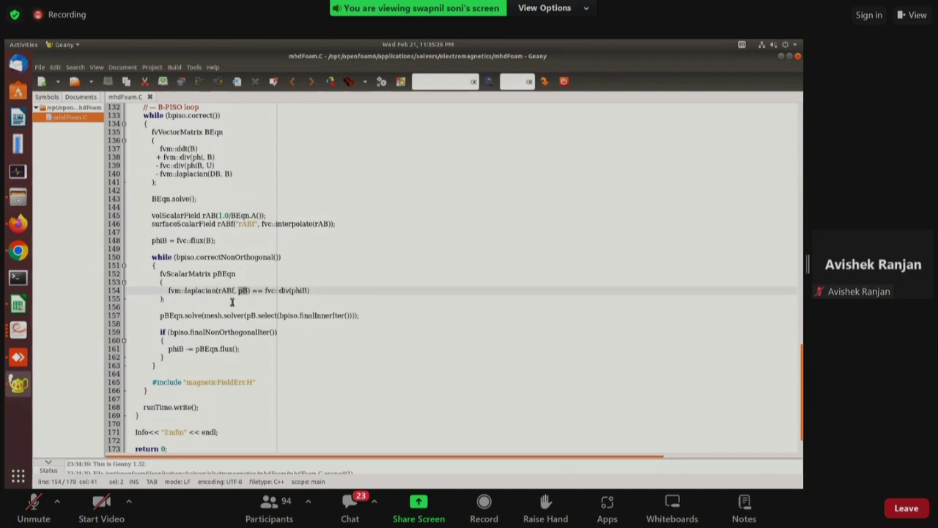
scroll(232, 301, "up", 4)
left_click(798, 55)
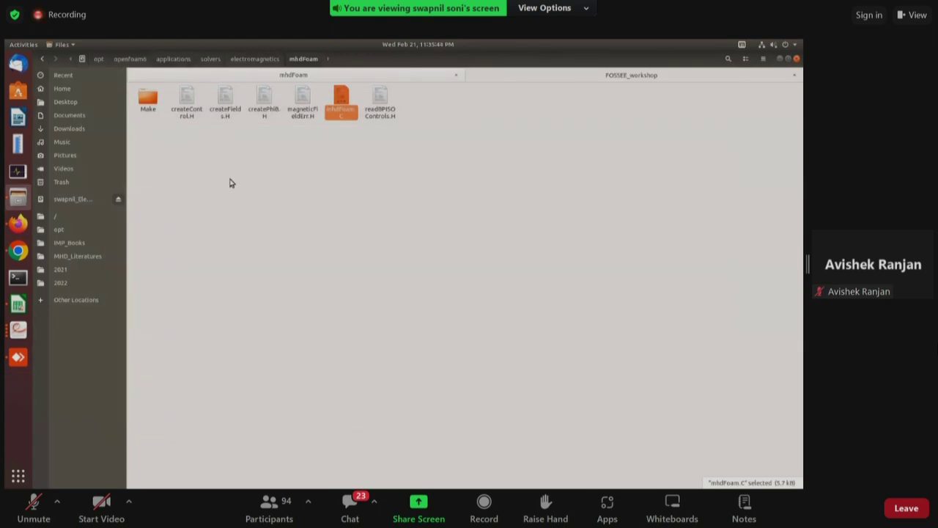
Go to the openfoam6/tutorials/electromagnetics/mhdFoam folder.
left_click(145, 58)
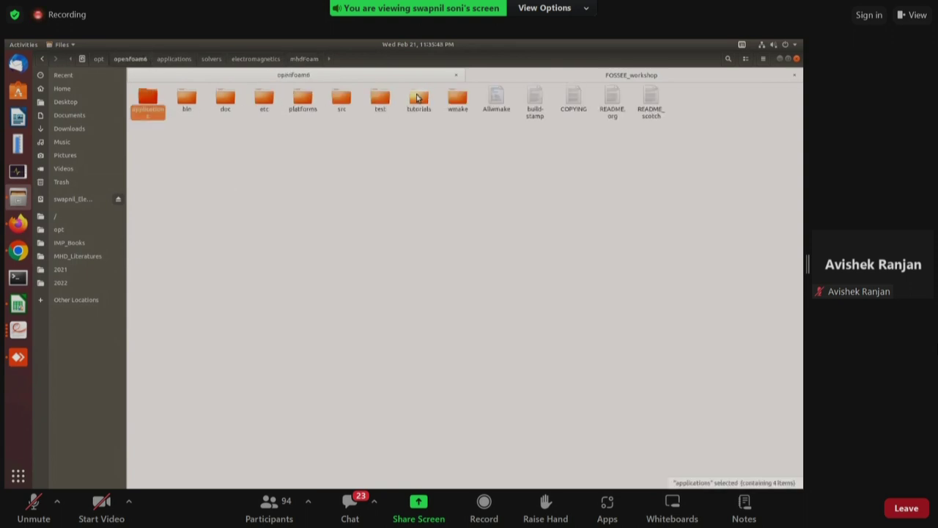
double_click(416, 97)
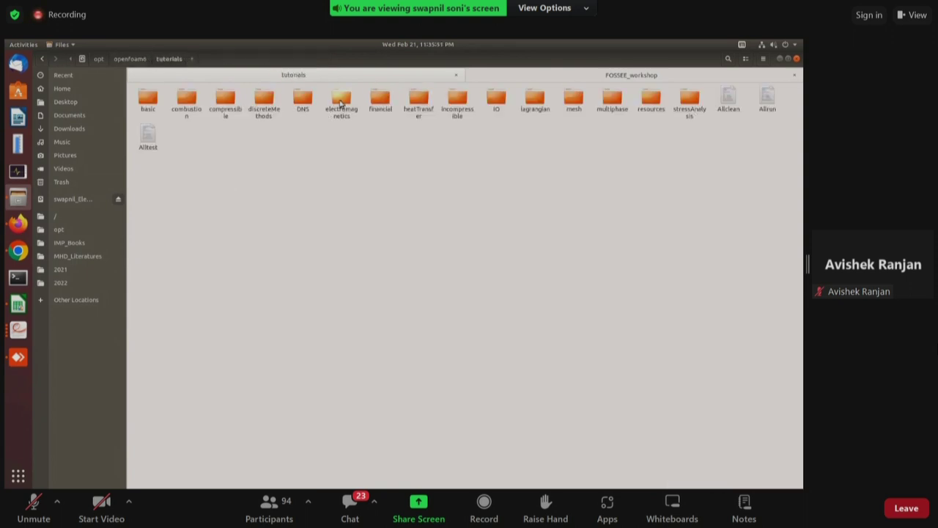
double_click(340, 102)
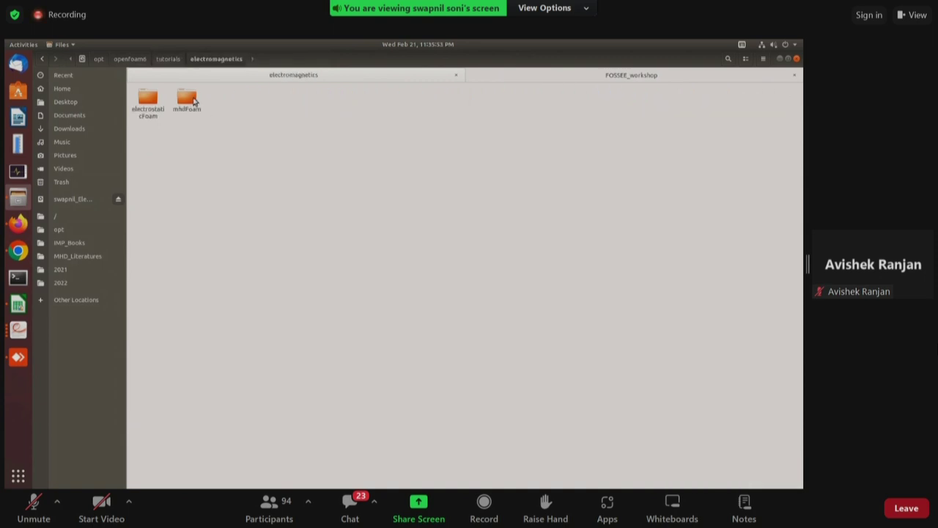
left_click(195, 101)
double_click(194, 101)
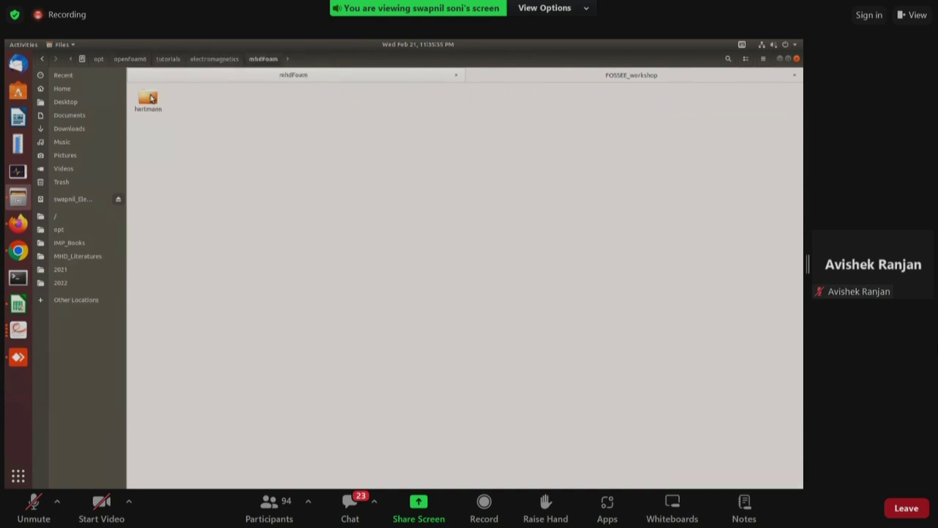
Copy the hartmann case folder into the FOSSEE_workshop folder.
left_click(151, 98)
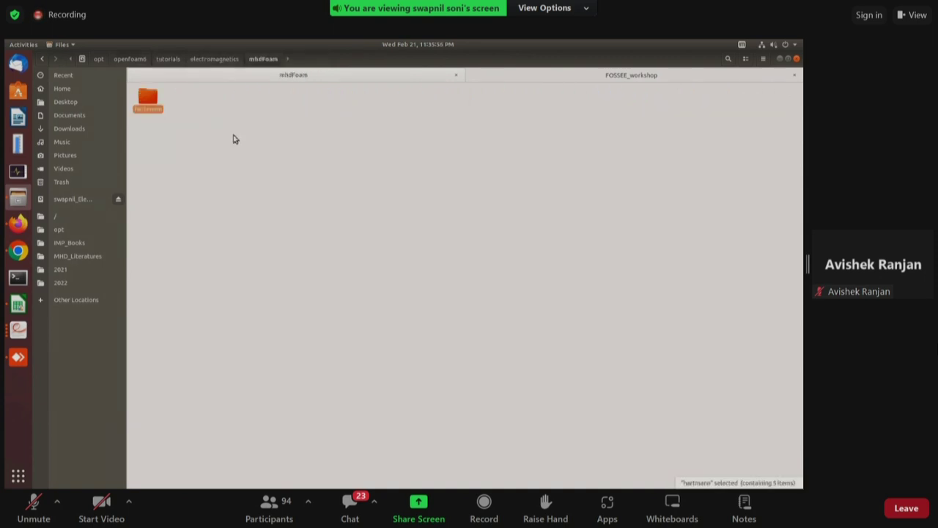
right_click(152, 98)
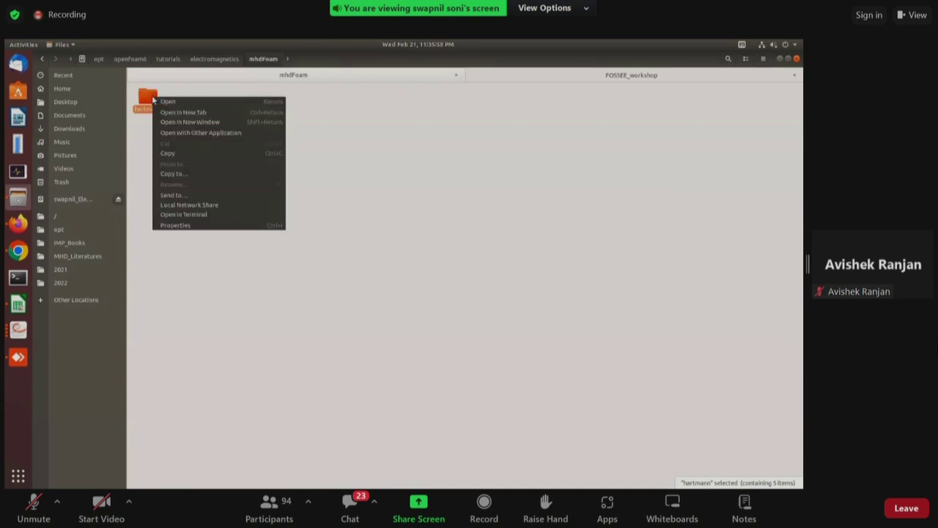
left_click(173, 154)
left_click(505, 82)
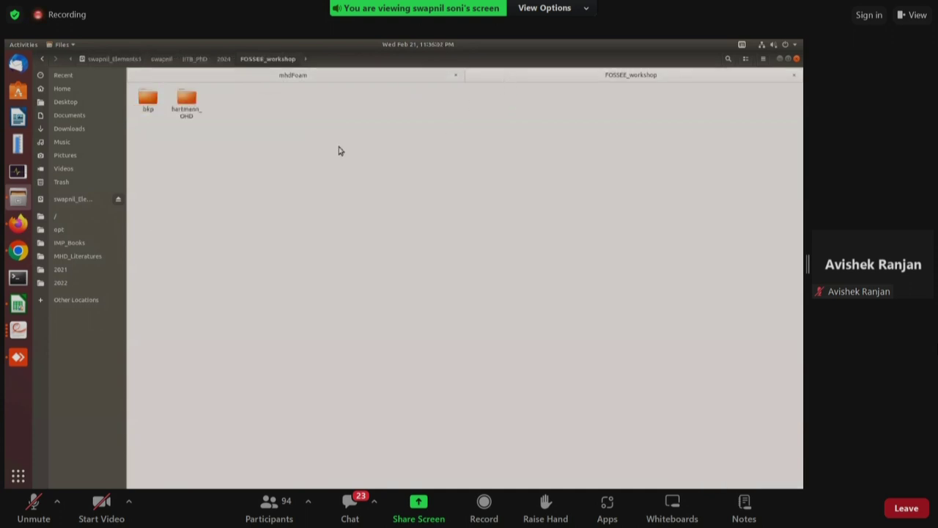
right_click(200, 181)
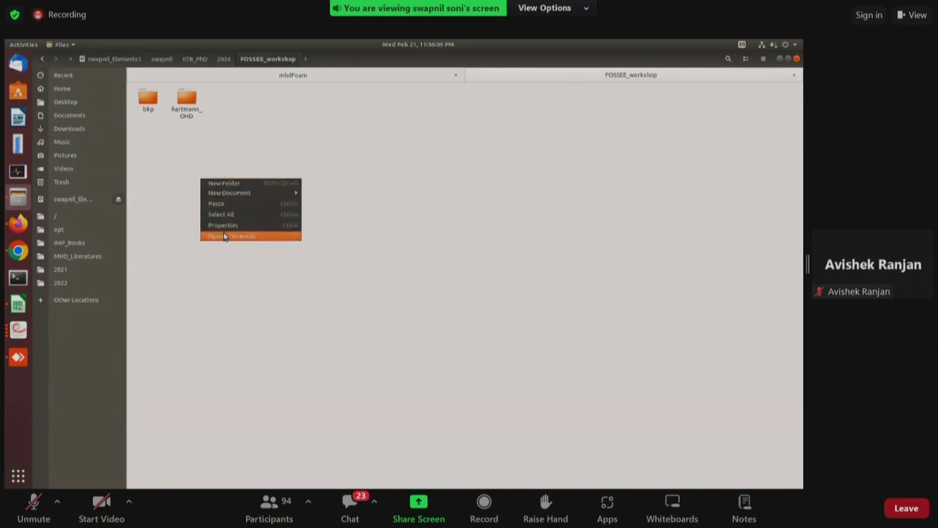
left_click(233, 204)
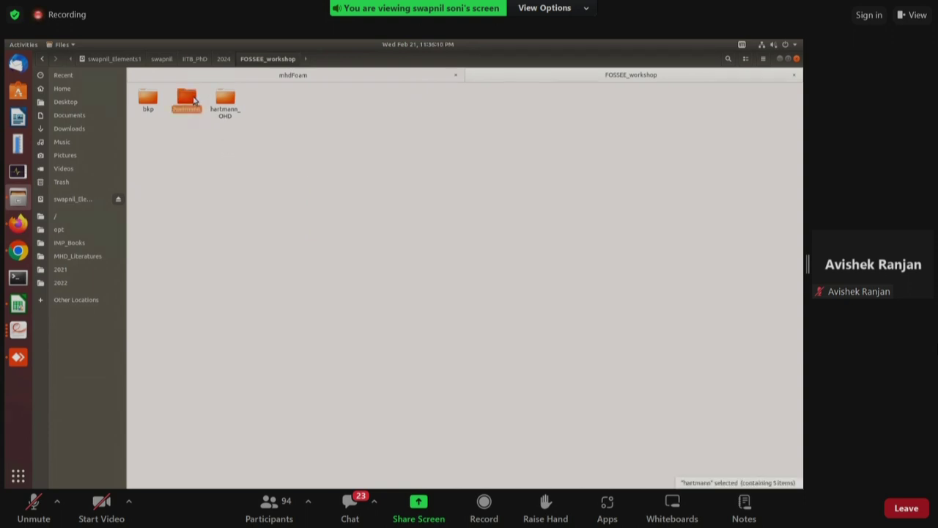
Rename the copied hartmann folder as hartmann_mhdFoam.
key("F2")
left_click(192, 141)
type("_mhdFoam")
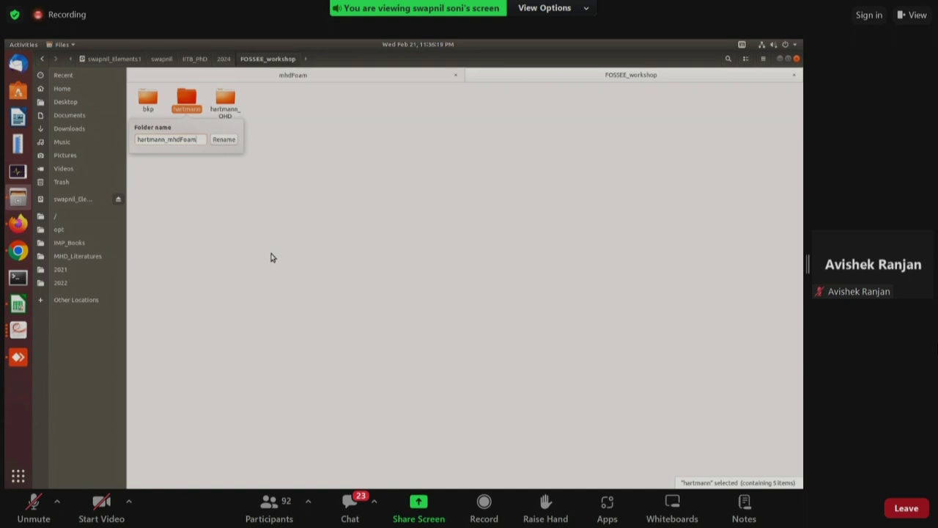
key("Return")
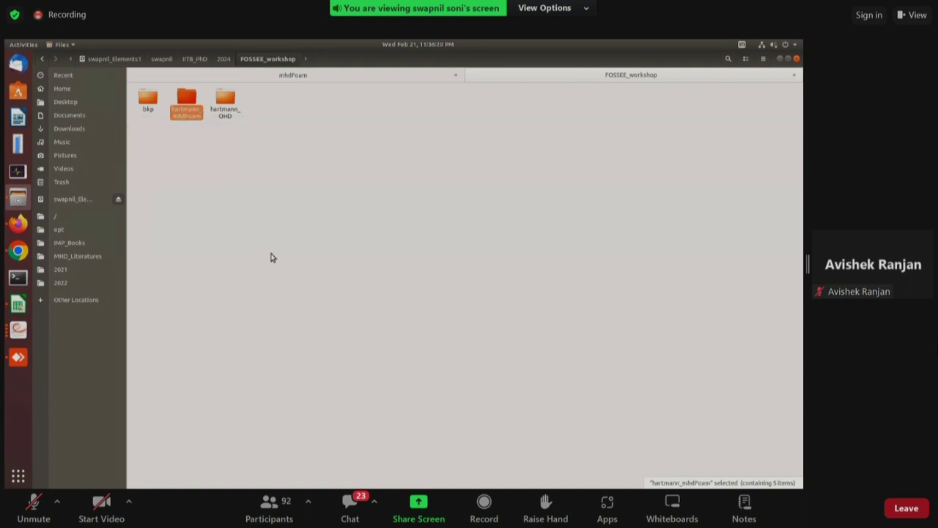
Open the B file from the 0 folder of hartmann_mhdFoam in Geany and review its internal field and boundary conditions.
double_click(188, 101)
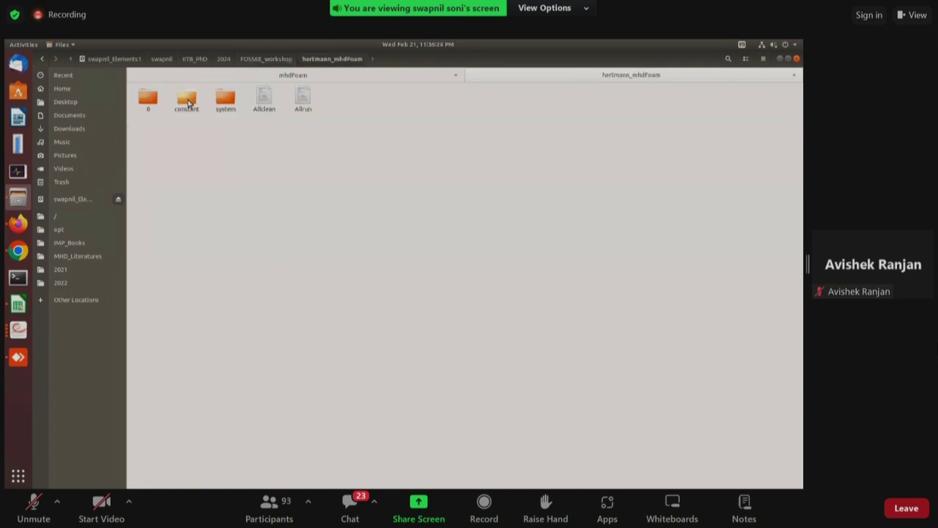
double_click(148, 99)
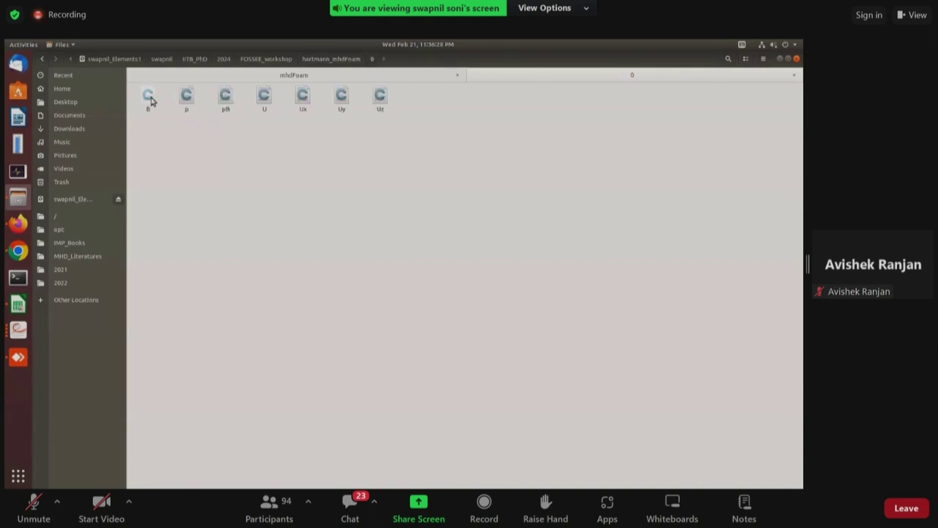
left_click(149, 99)
right_click(151, 101)
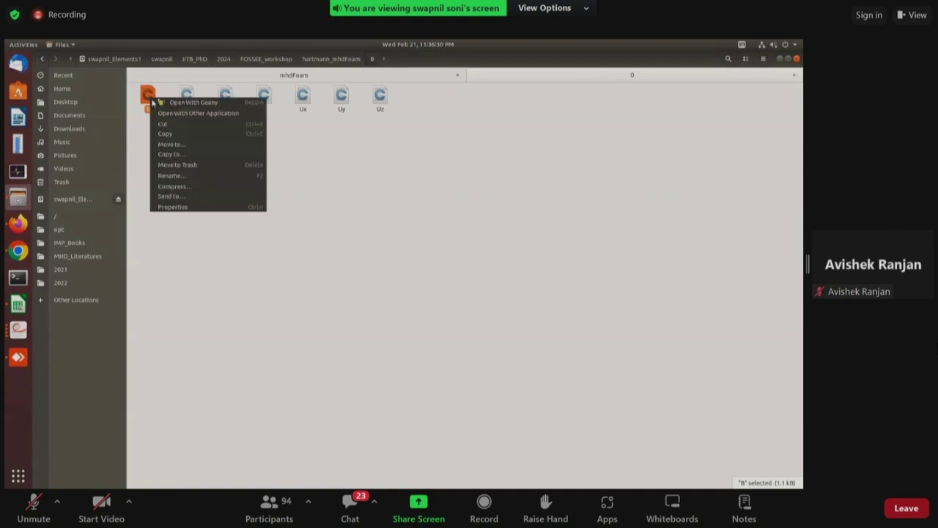
left_click(154, 102)
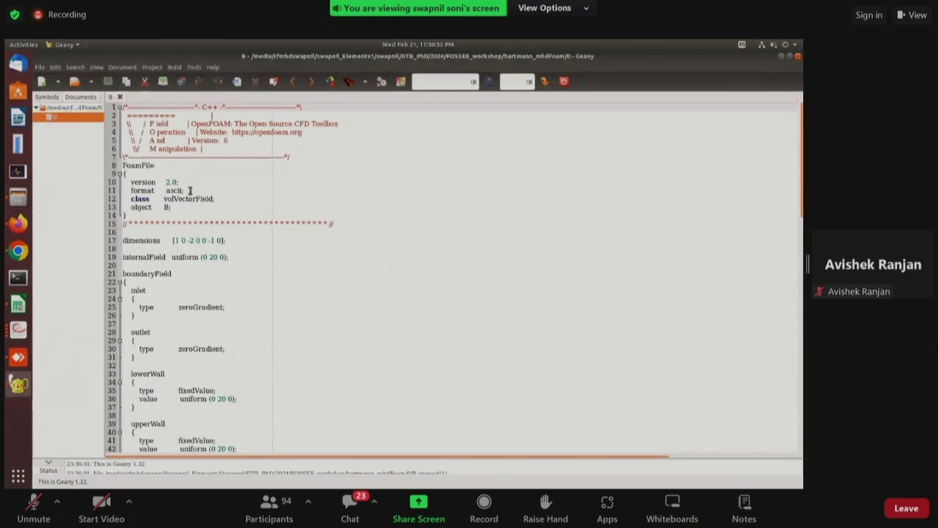
scroll(190, 190, "down", 4)
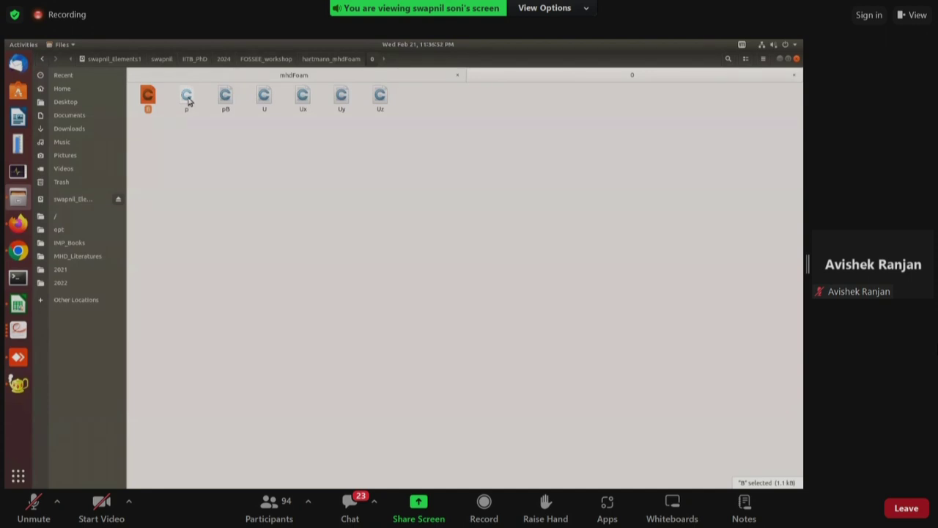
Open the pB file from the 0 folder in Geany and review its dimensions, internal field and boundary conditions.
left_click(188, 100)
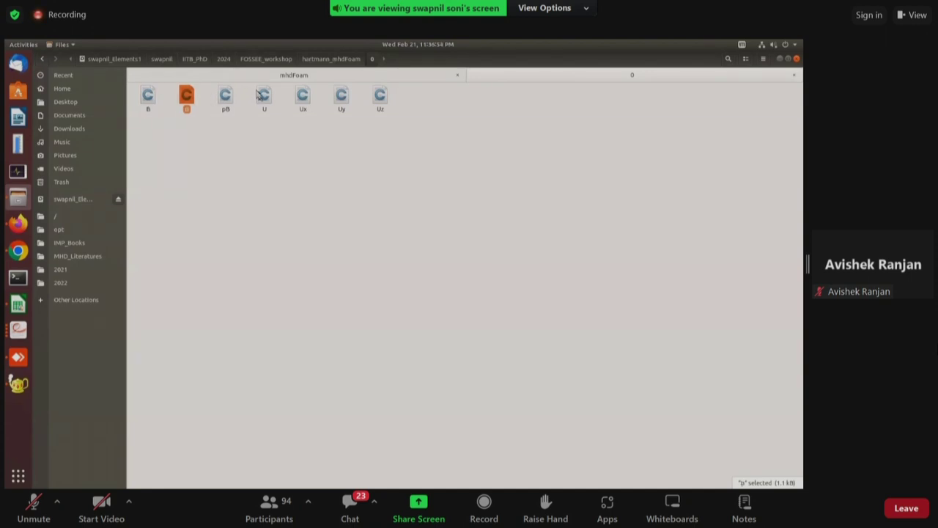
left_click(262, 97, "shift")
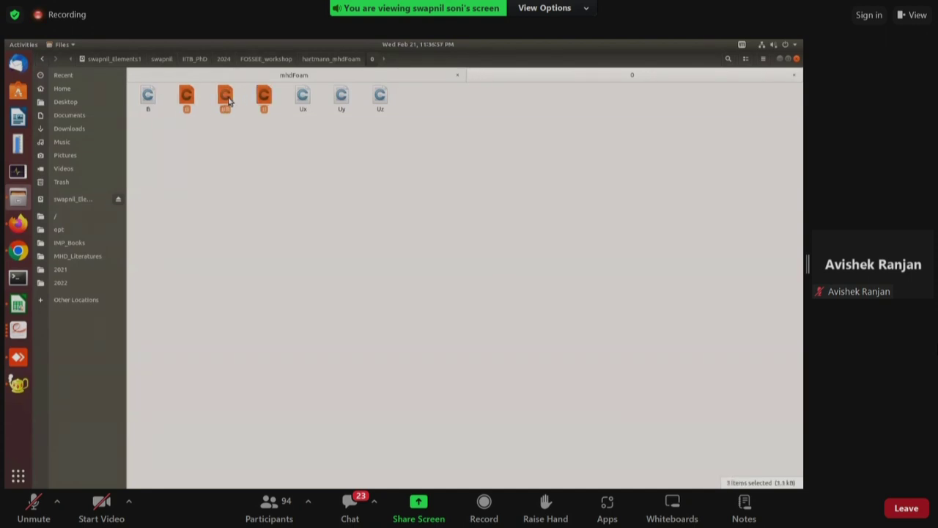
left_click(226, 99)
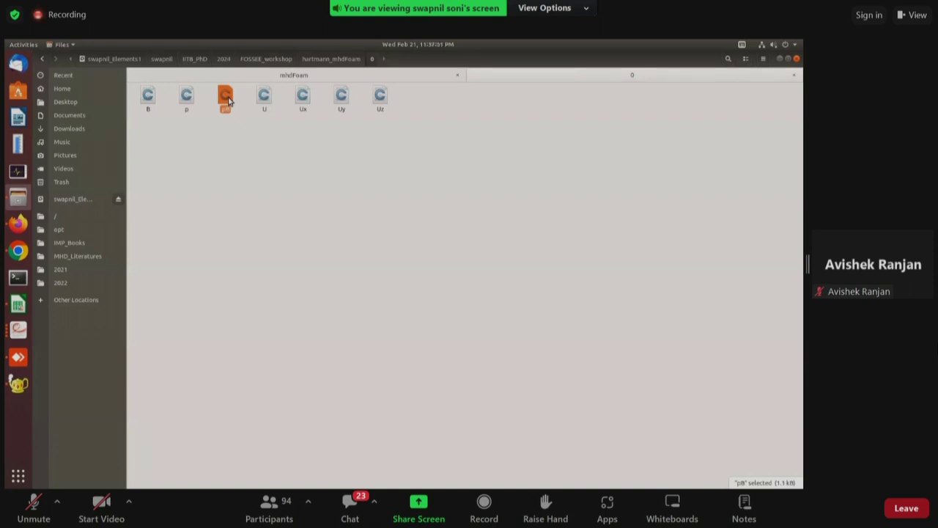
double_click(227, 99)
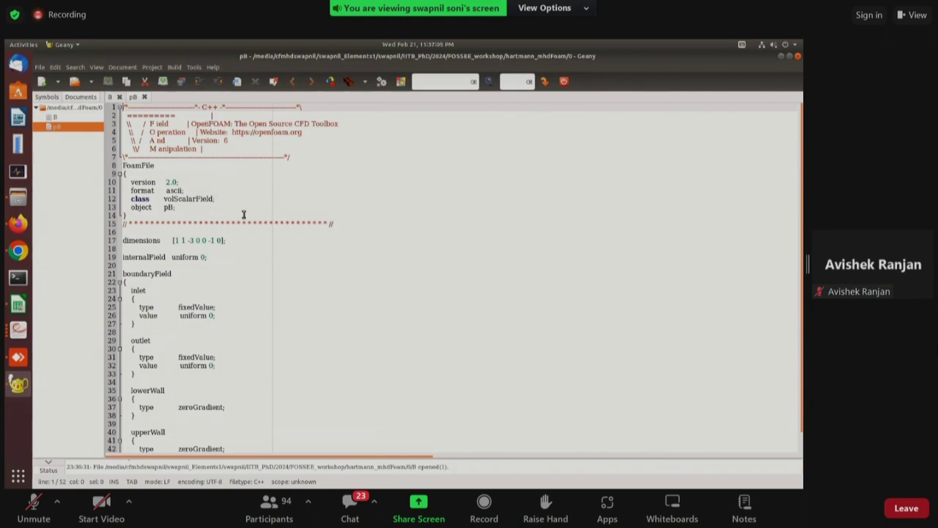
scroll(244, 214, "down", 4)
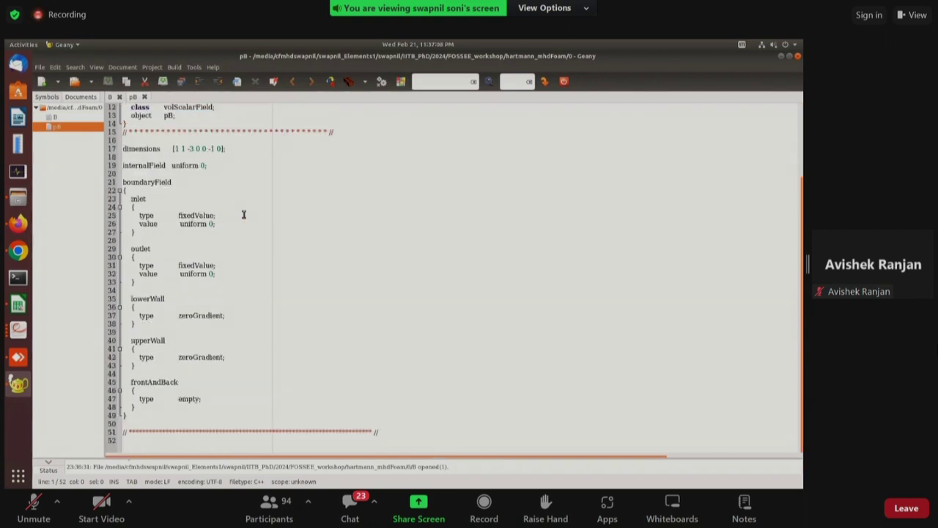
Open transportProperties from the case's constant folder in Geany, review the rho, nu, mu and sigma entries, and close the editor.
left_click(13, 195)
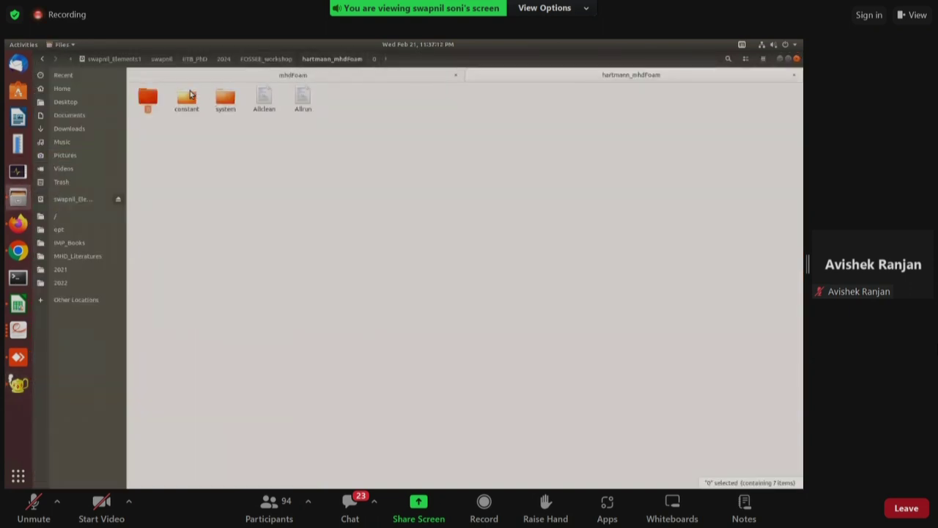
double_click(189, 94)
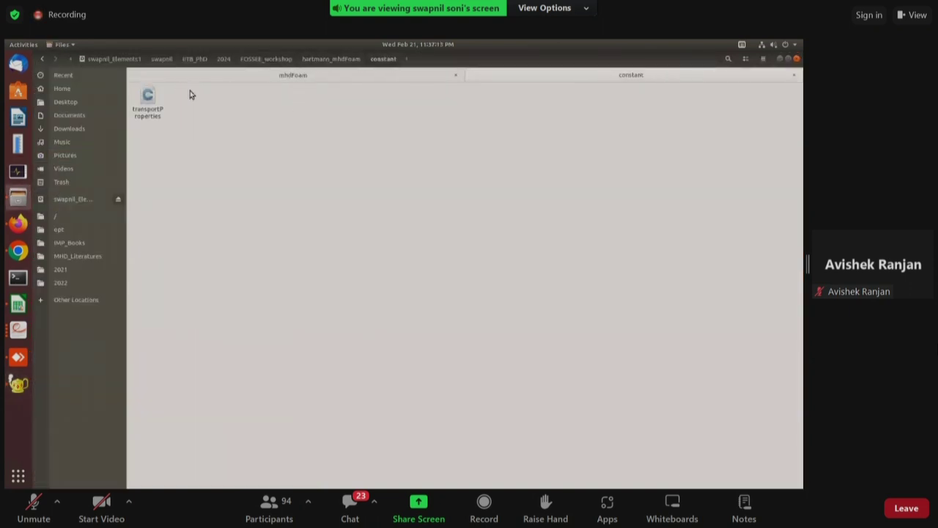
double_click(147, 95)
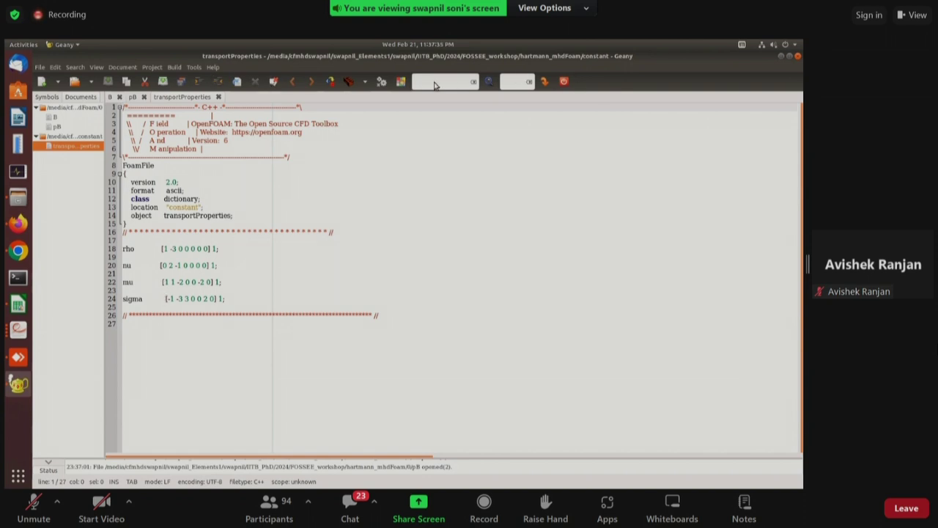
left_click(798, 56)
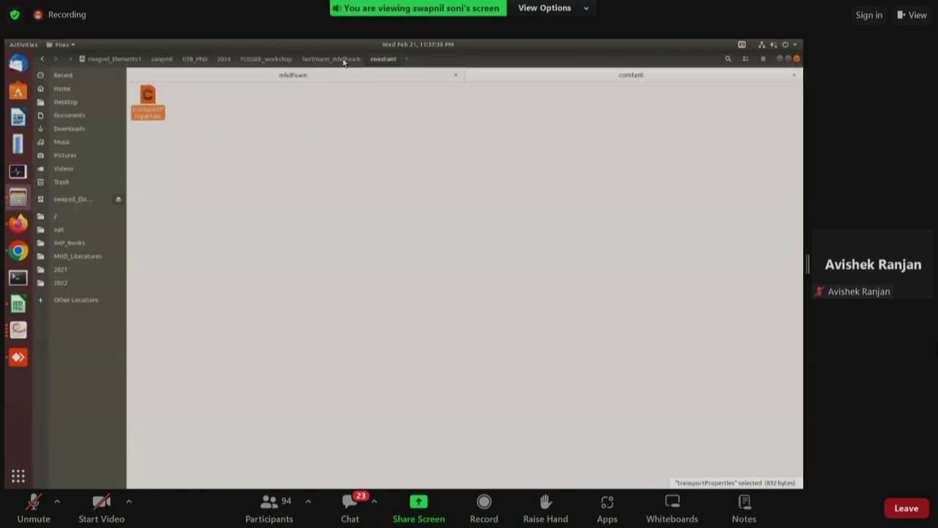
Open a terminal in the hartmann_mhdFoam case folder and maximize its window.
left_click(341, 59)
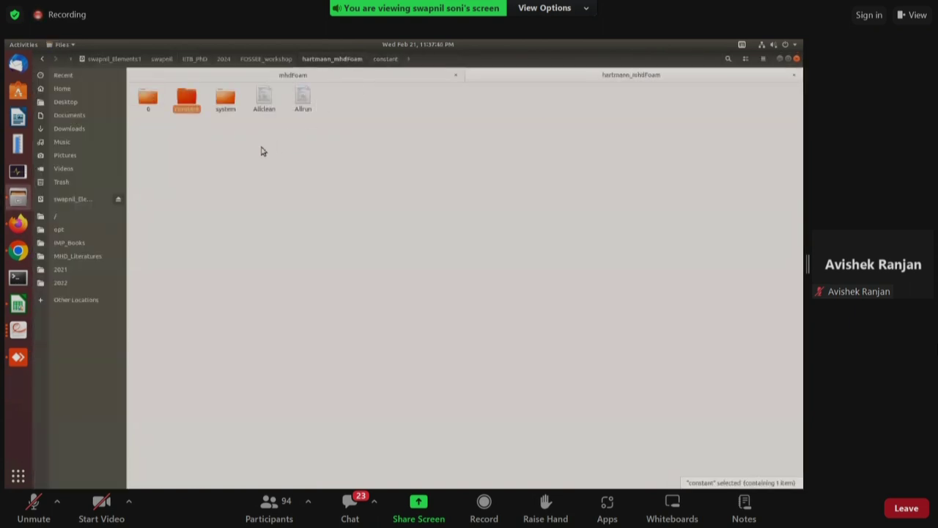
left_click(262, 151)
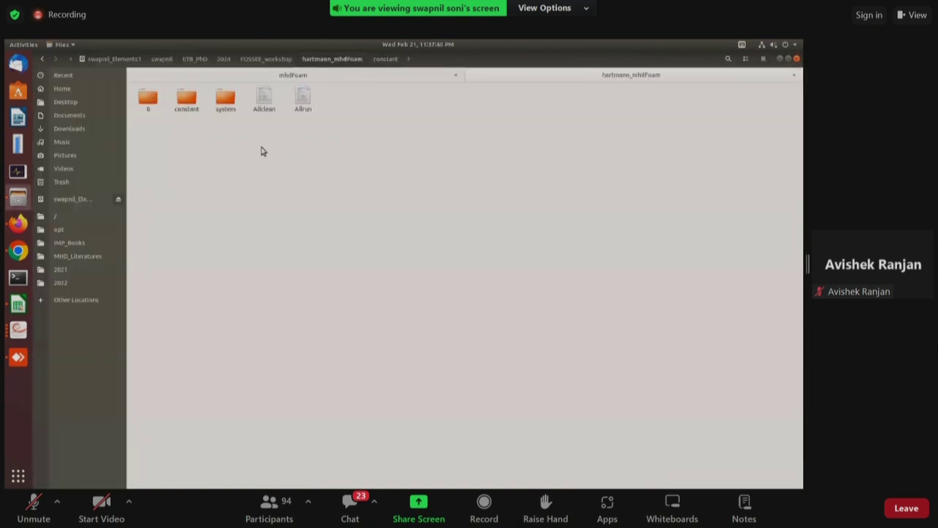
right_click(255, 185)
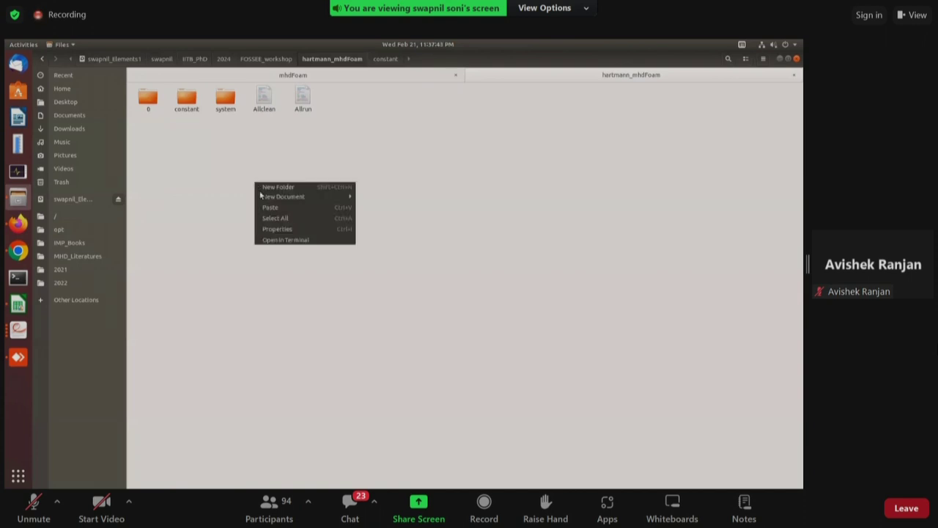
left_click(281, 240)
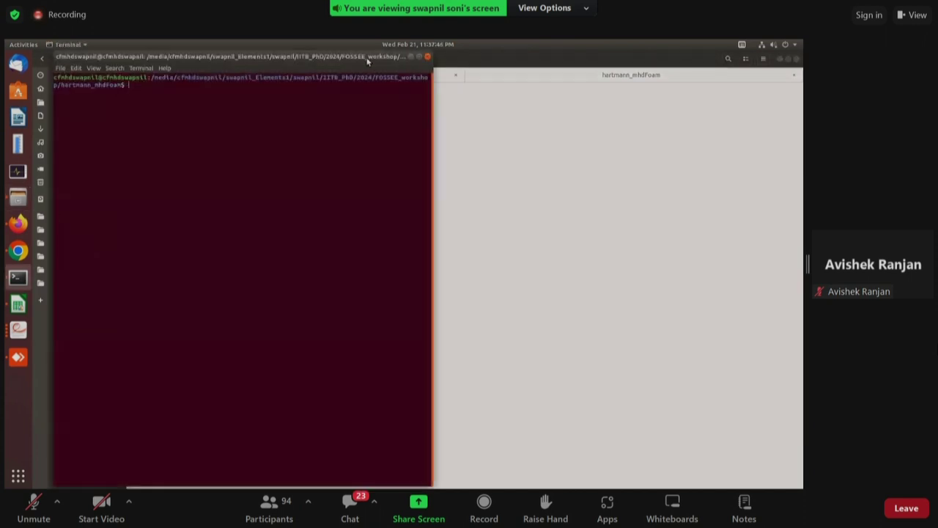
left_click(418, 57)
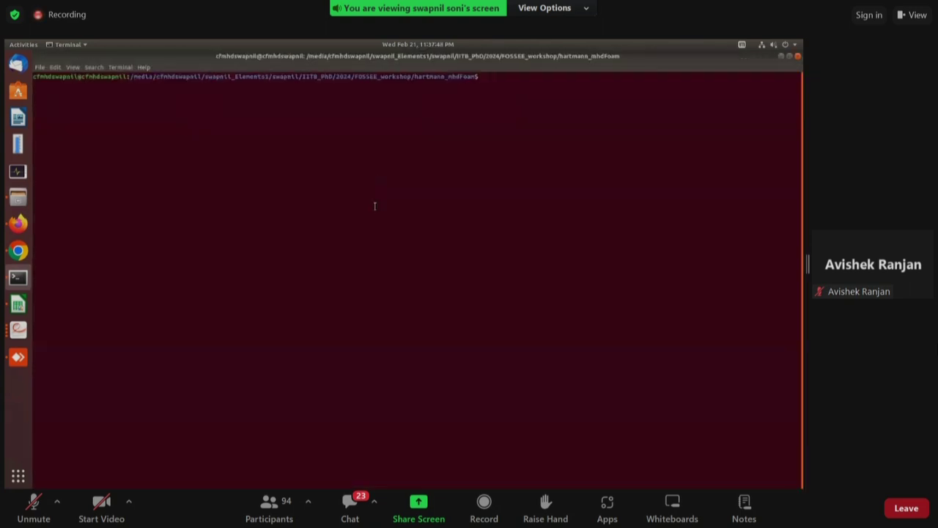
Load the OpenFOAM environment with of60 and clean the case with foamCleanTutorials.
type("of60")
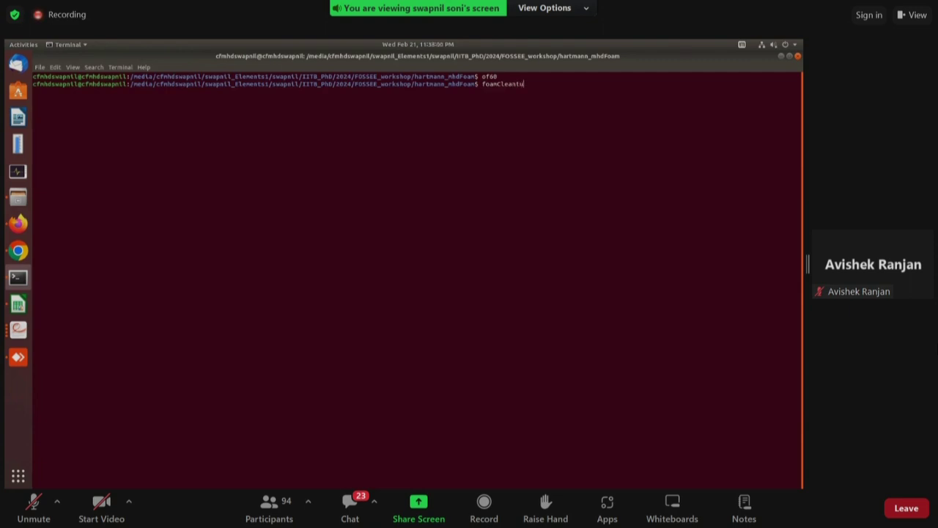
key("Tab")
key("Return")
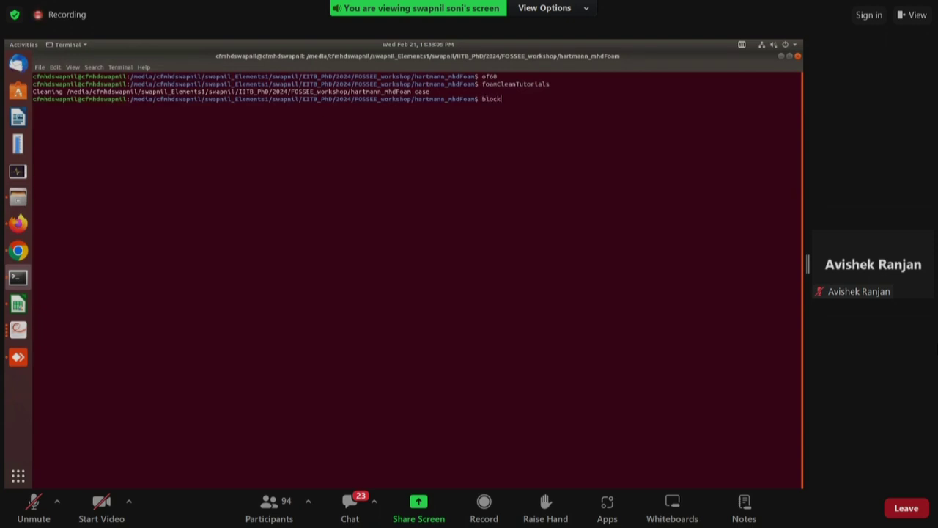
Generate the mesh with blockMesh and run mhdFoam in the background with its output written to log.out.
type("blockMesh")
key("Return")
type("mhdFoam > ")
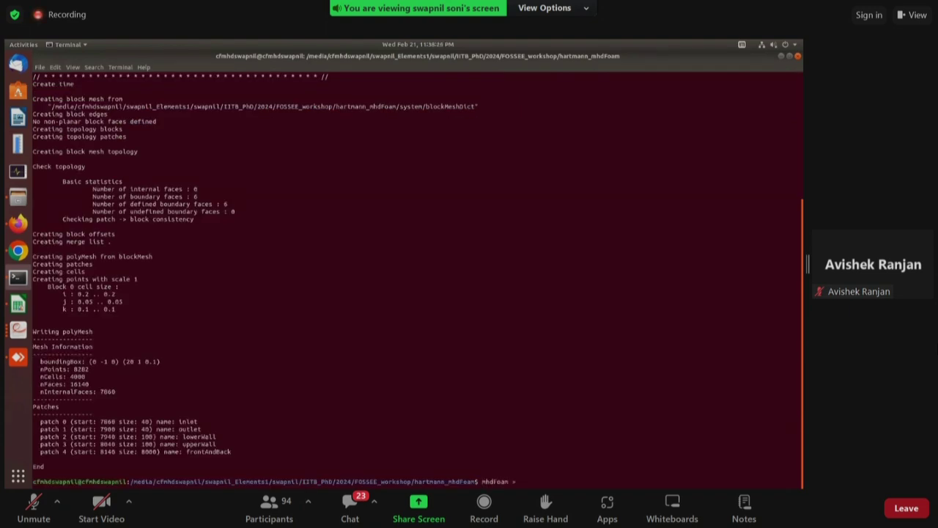
type("log.out &")
key("Return")
Follow the solver output with tail -f log.out until the run ends, and stop following it.
type("tail -f log.out")
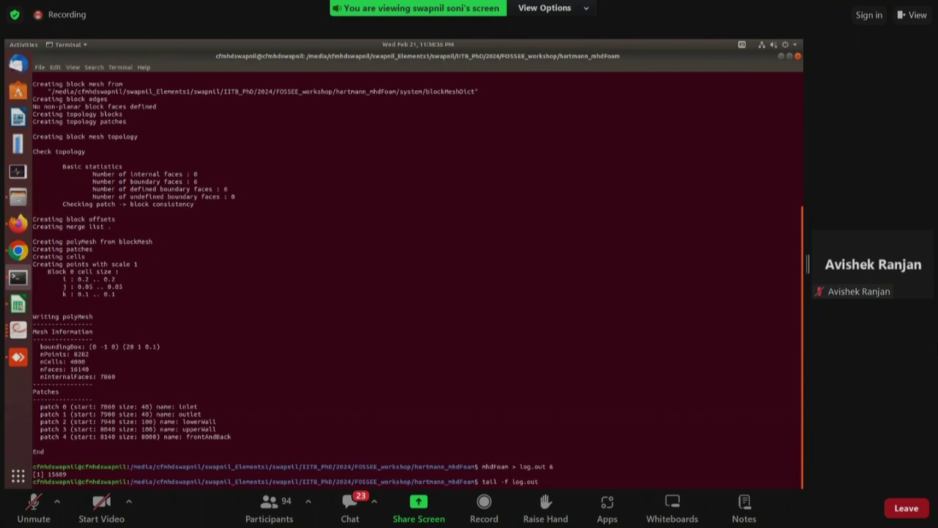
key("Return")
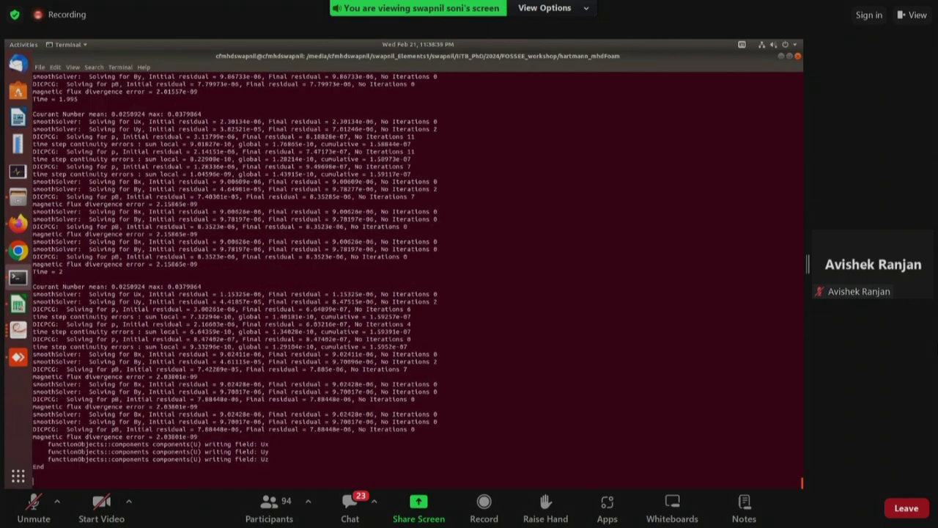
key("ctrl+c")
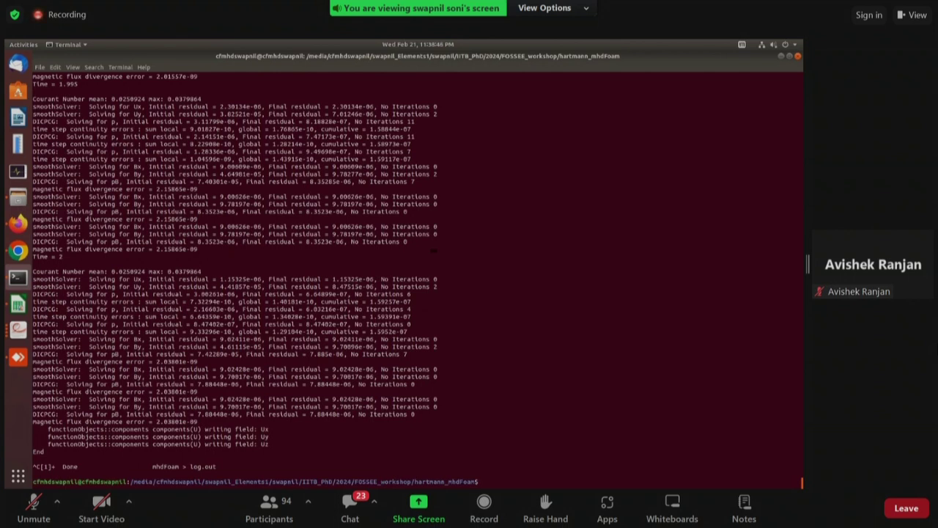
Launch ParaView with paraFoam & and load the hartmann_mhdFoam case with all mesh parts included.
type("paraFoam &")
key("Return")
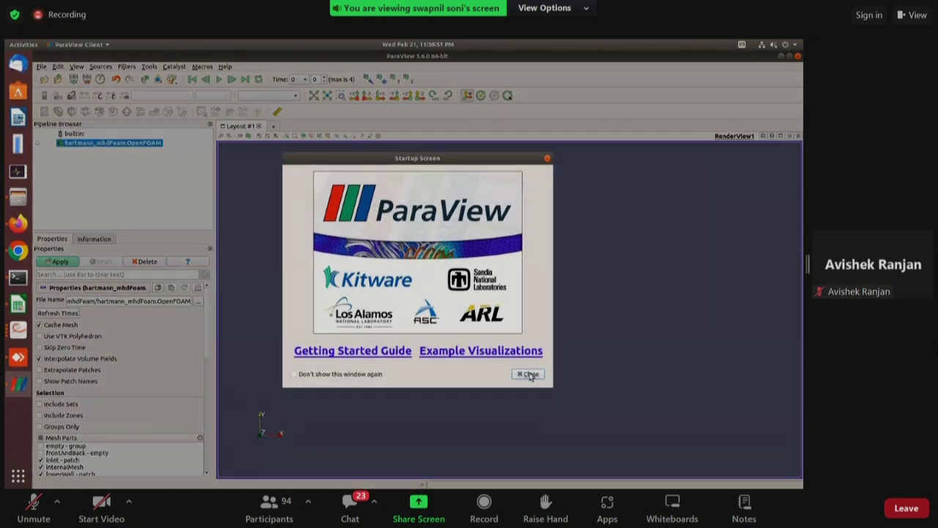
left_click(529, 375)
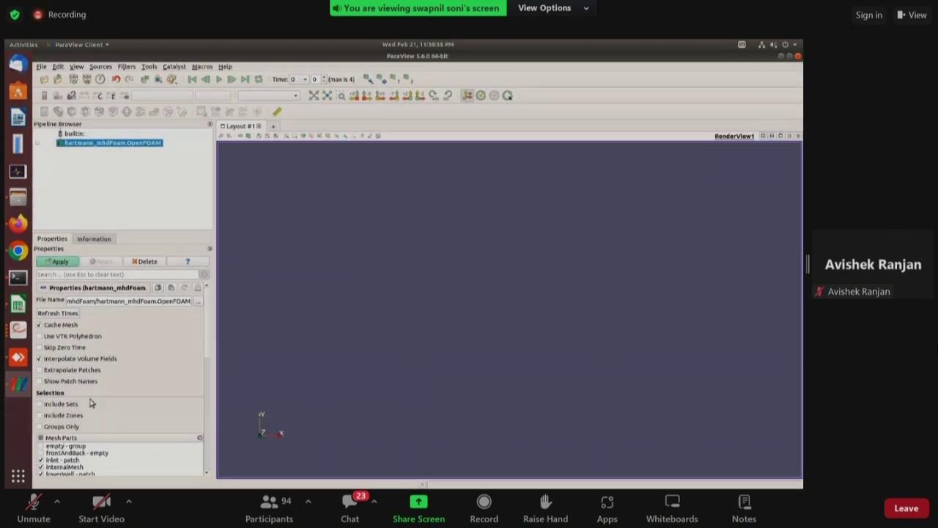
scroll(204, 325, "down", 2)
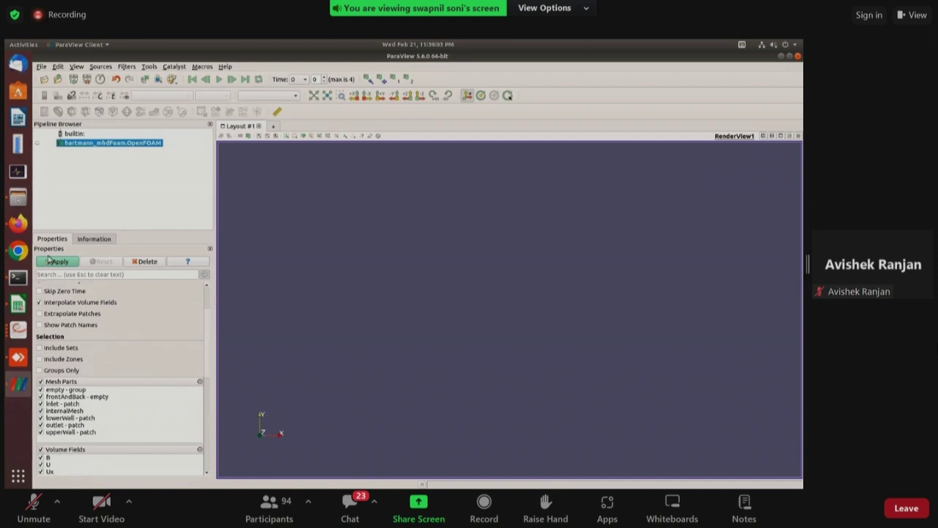
left_click(59, 263)
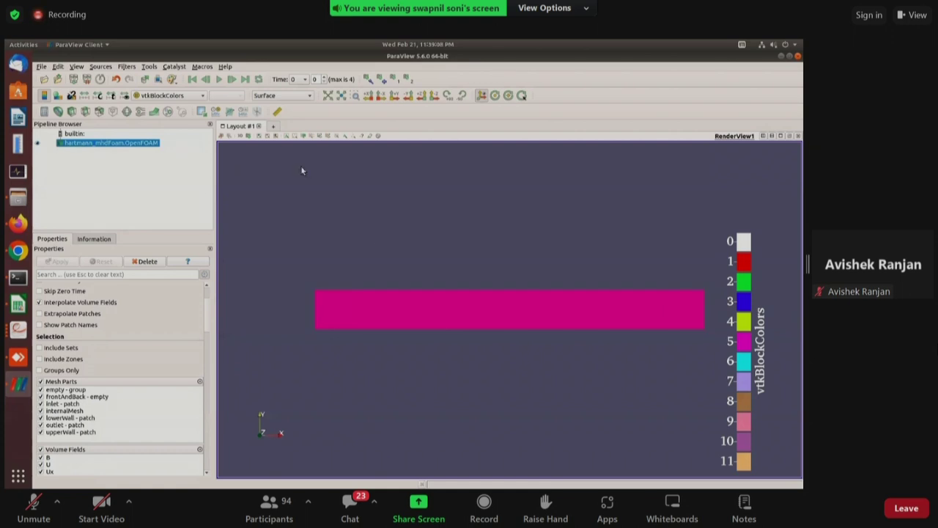
Slice the case with a Z-normal plane, with the plane display and slice triangulation turned off.
left_click(85, 111)
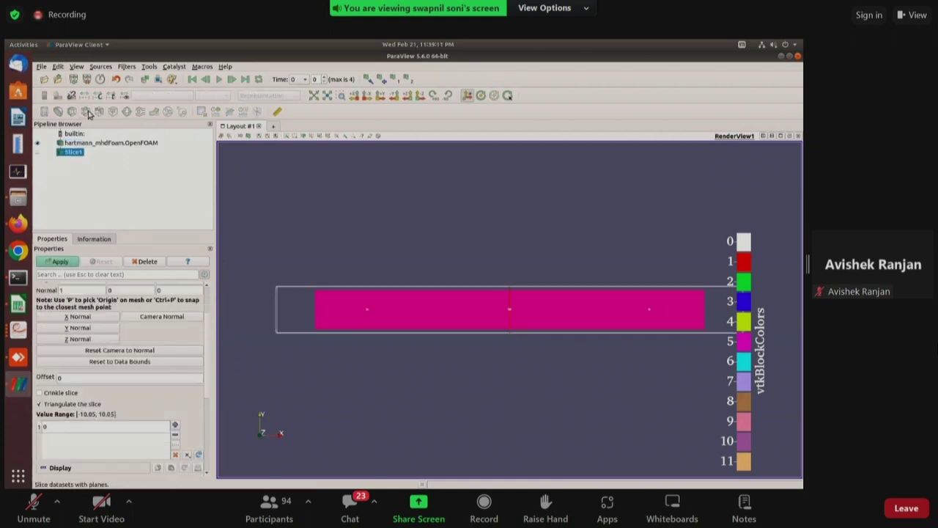
left_click(112, 340)
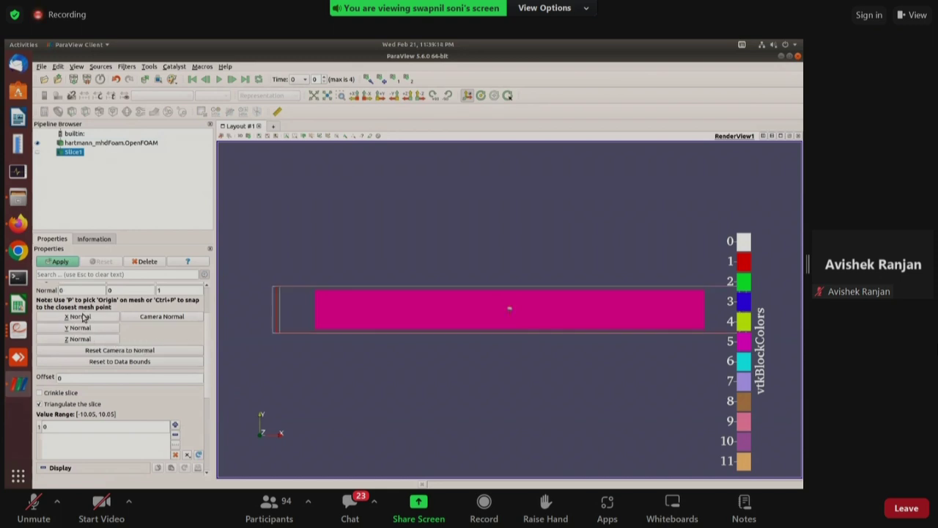
scroll(208, 292, "up", 2)
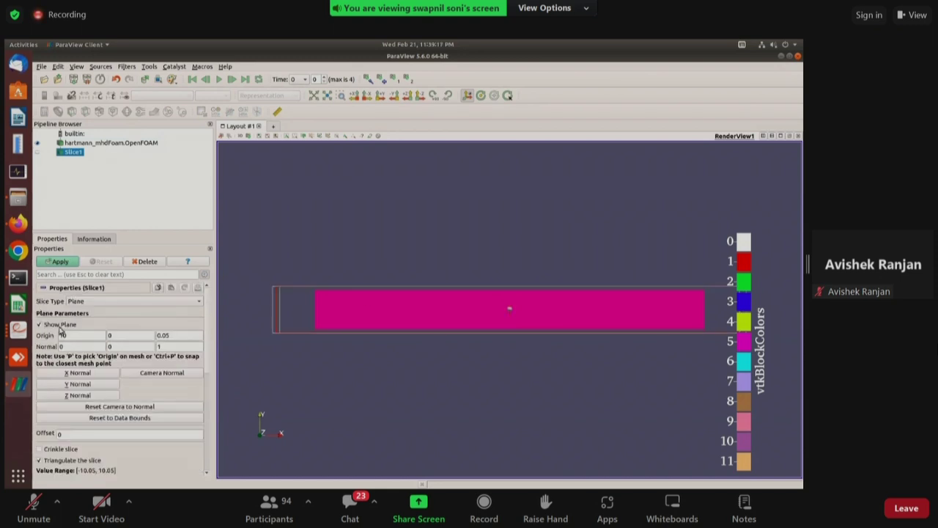
left_click(40, 324)
left_click(62, 461)
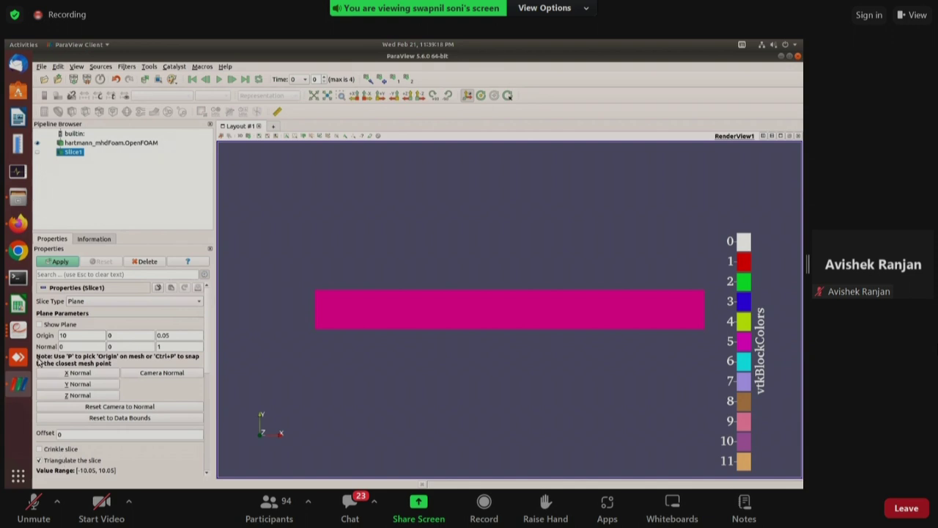
left_click(50, 262)
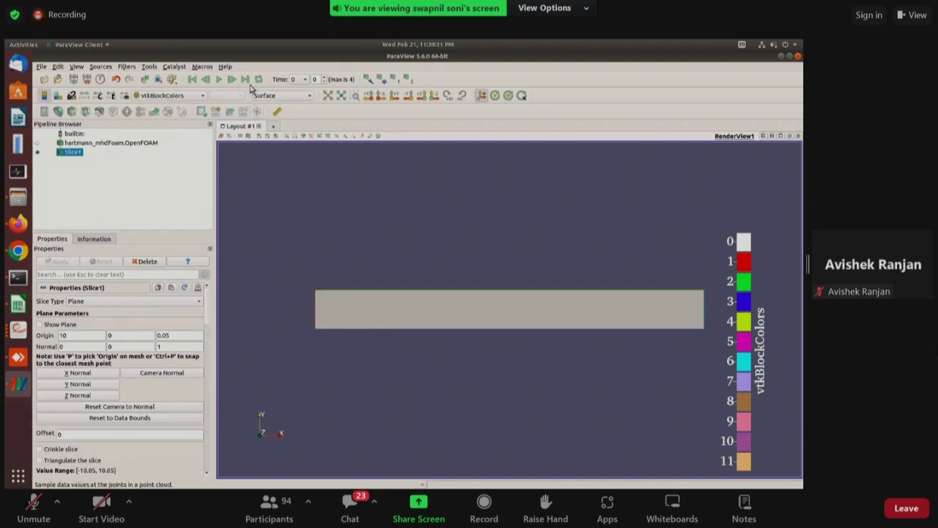
Go to the last time step and colour the slice by the magnitude of the point field U.
left_click(246, 80)
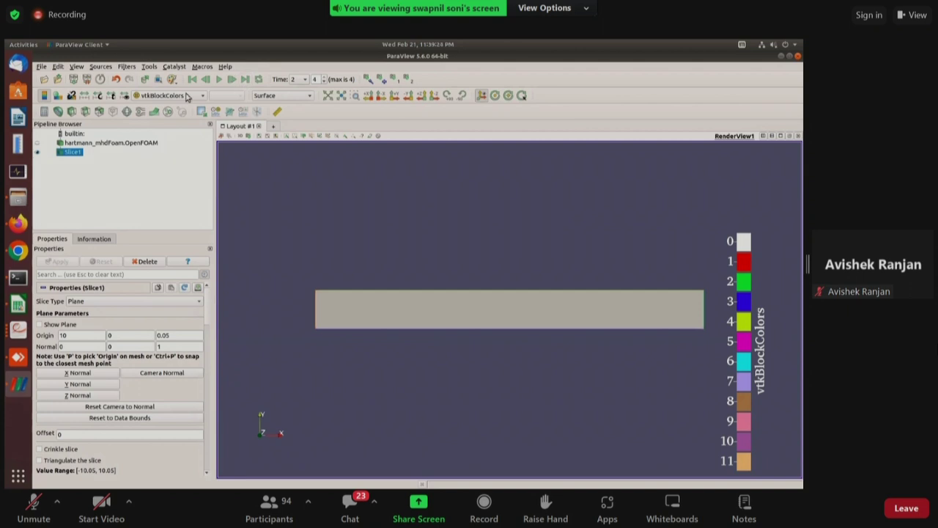
left_click(187, 97)
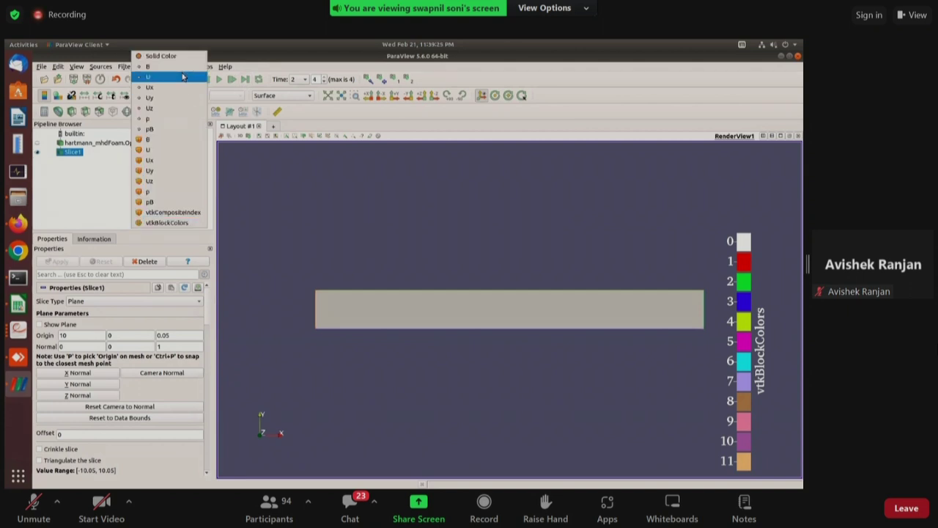
left_click(168, 95)
Fit the whole slice in the render view and place the colour legend beside it so they do not overlap.
scroll(442, 258, "up", 2)
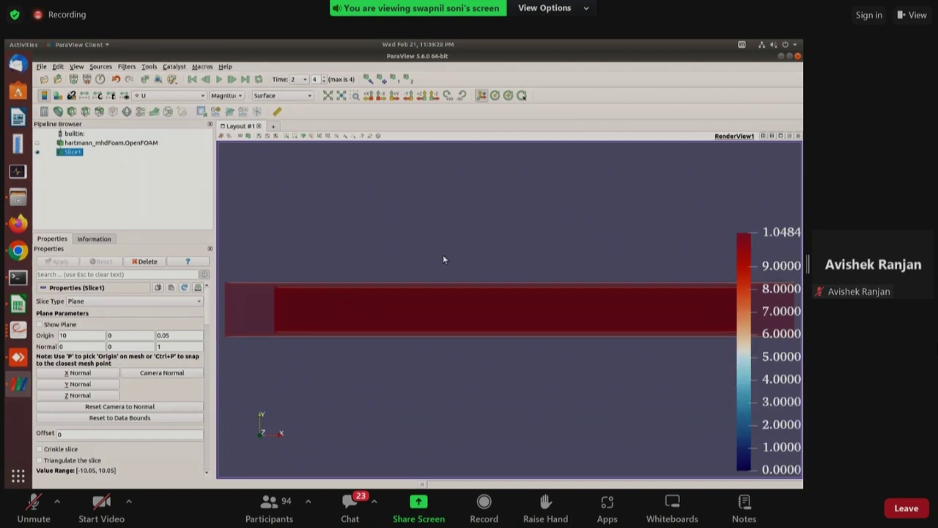
scroll(443, 259, "down", 1)
left_click_drag(467, 300, 444, 280)
left_click_drag(750, 359, 729, 322)
left_click_drag(634, 300, 606, 292)
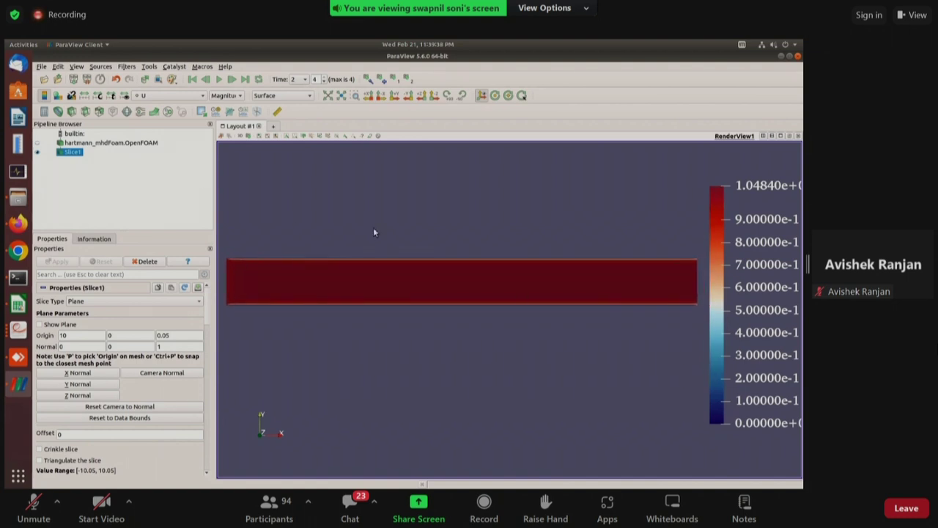
Add a Plot Over Line to the slice, sampling along the Y axis through the channel's mid-length.
left_click(230, 112)
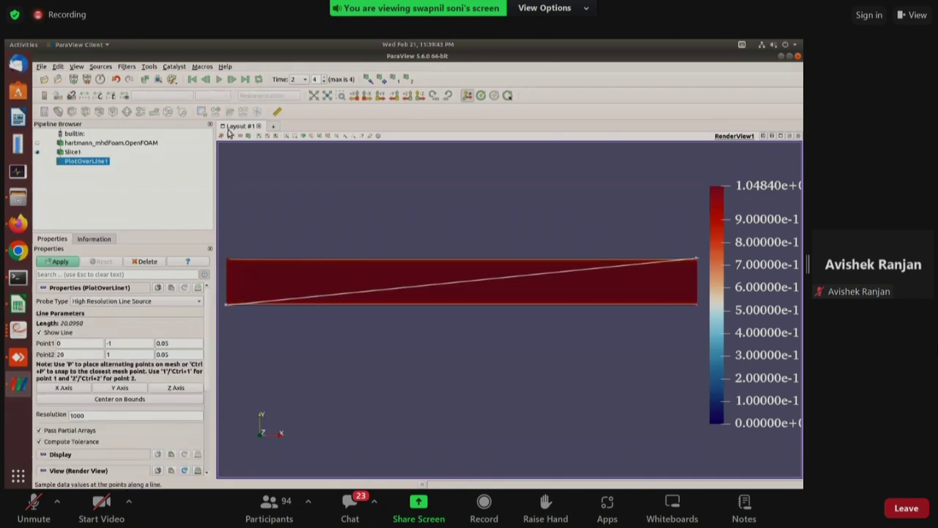
left_click(119, 388)
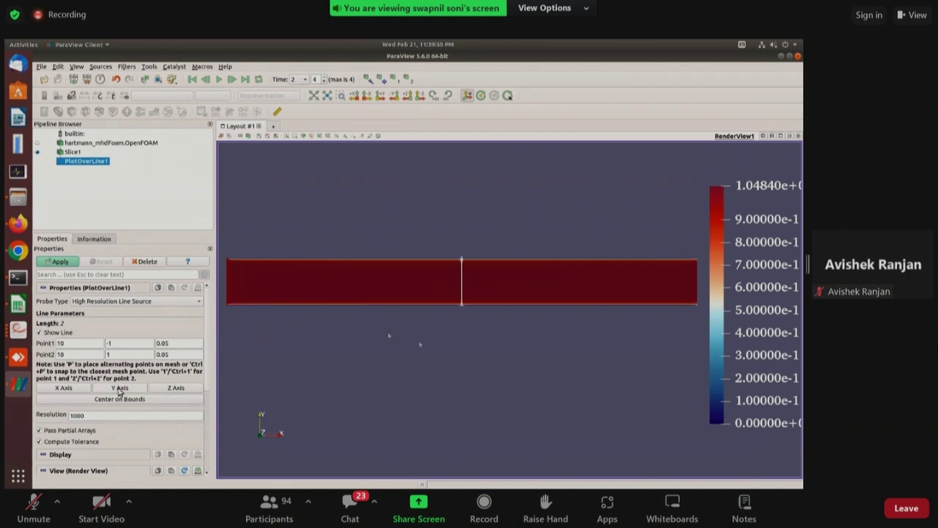
left_click(59, 265)
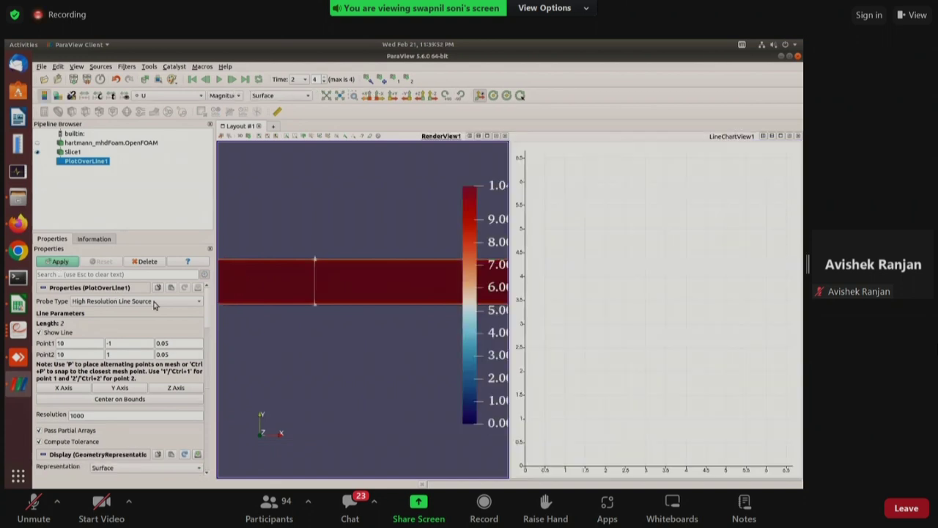
Show only the U_X series in the line chart, with some margin around the curve.
scroll(206, 314, "down", 2)
scroll(206, 313, "down", 5)
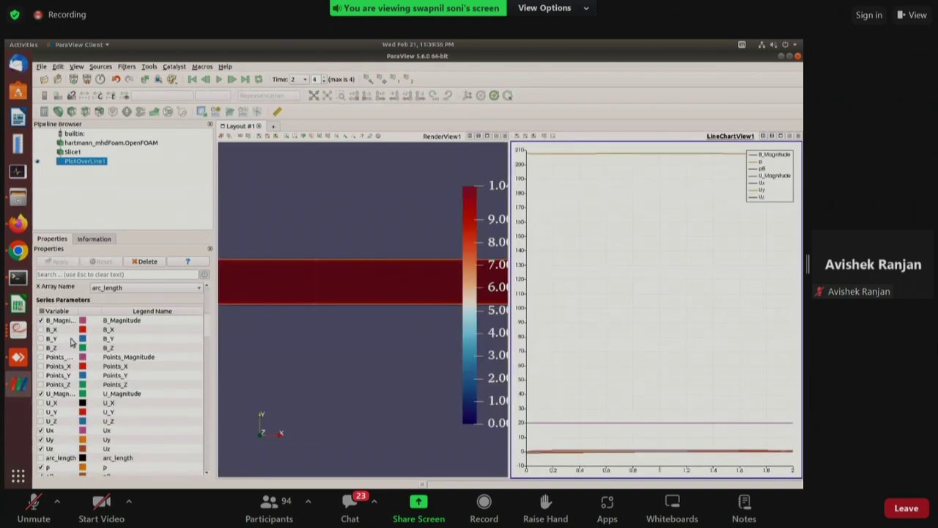
left_click(41, 311)
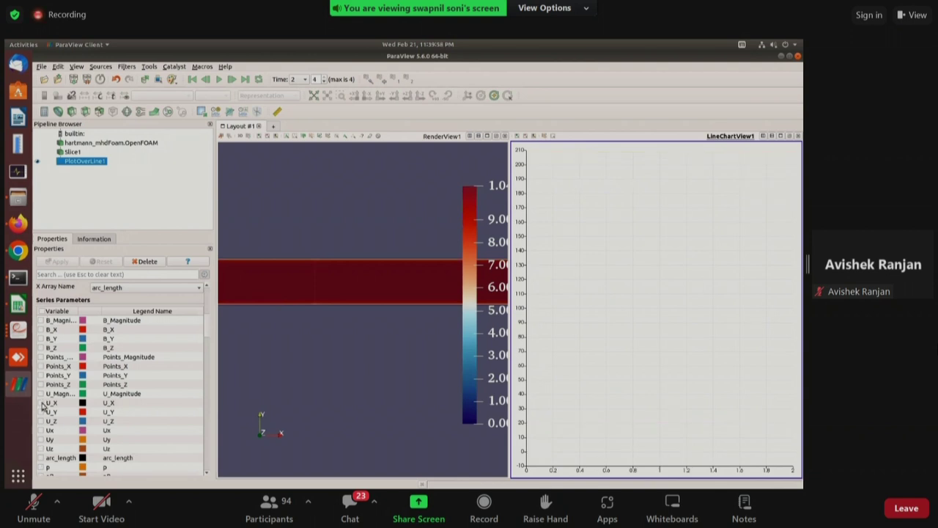
left_click(41, 403)
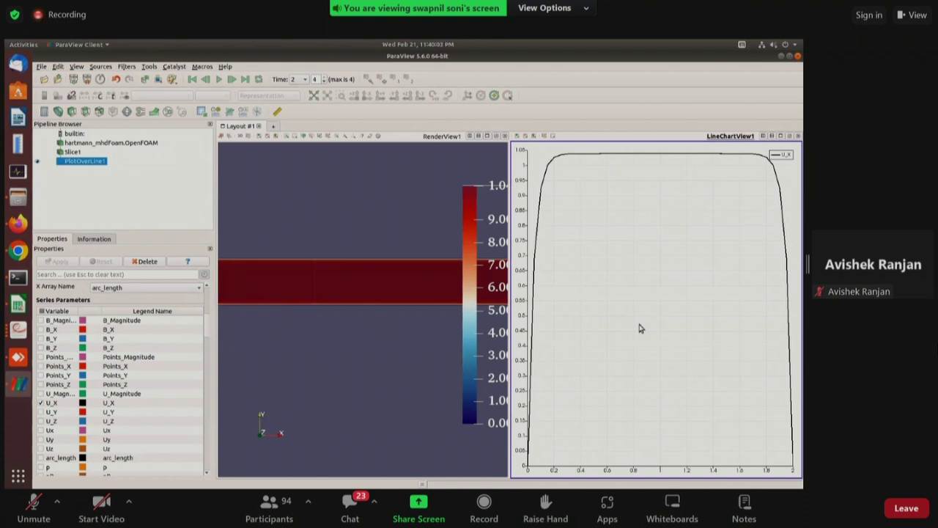
scroll(639, 328, "down", 1)
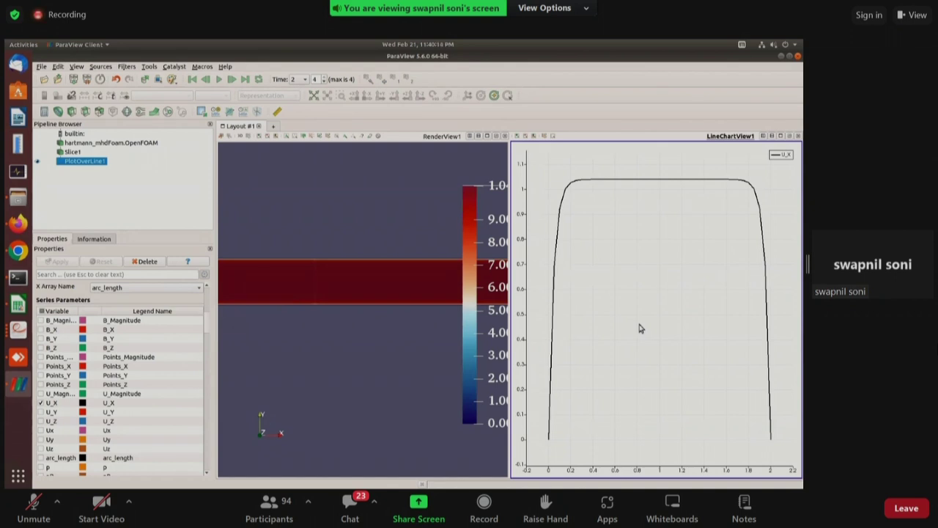
Split the render view into upper and lower halves and load hartmann_OHD.OpenFOAM from the hartmann_OHD folder into the new lower view.
left_click(362, 349)
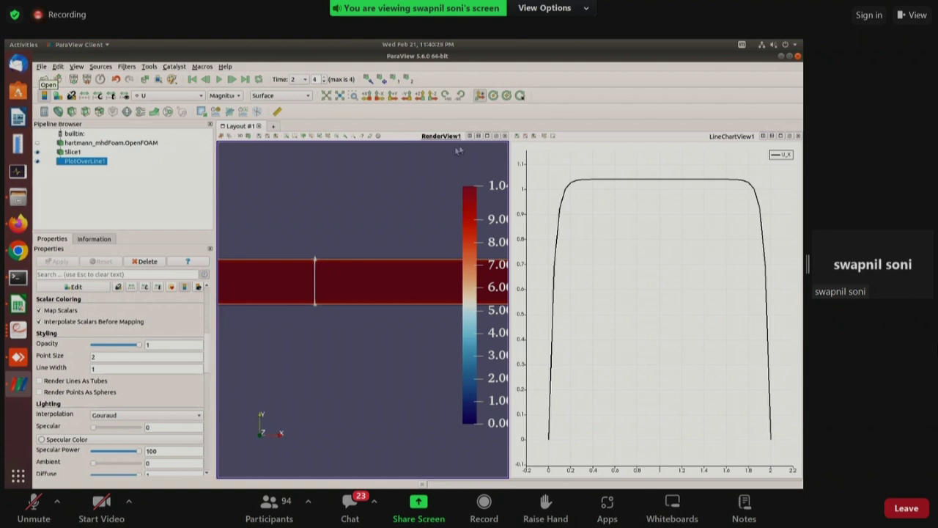
left_click(477, 137)
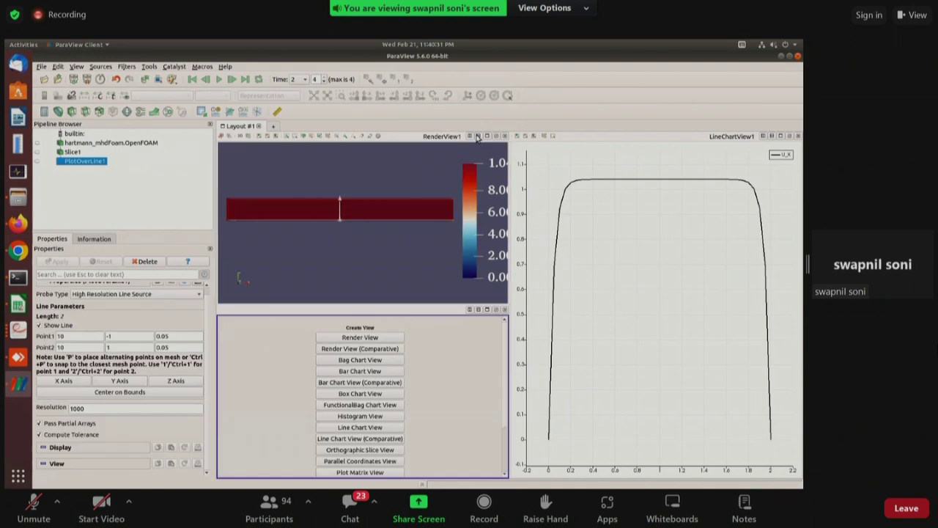
left_click(44, 79)
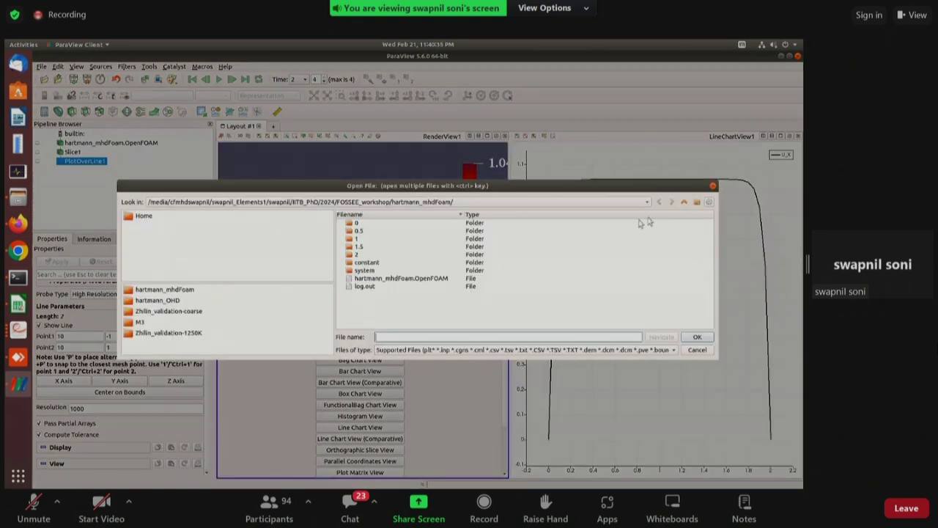
left_click(684, 202)
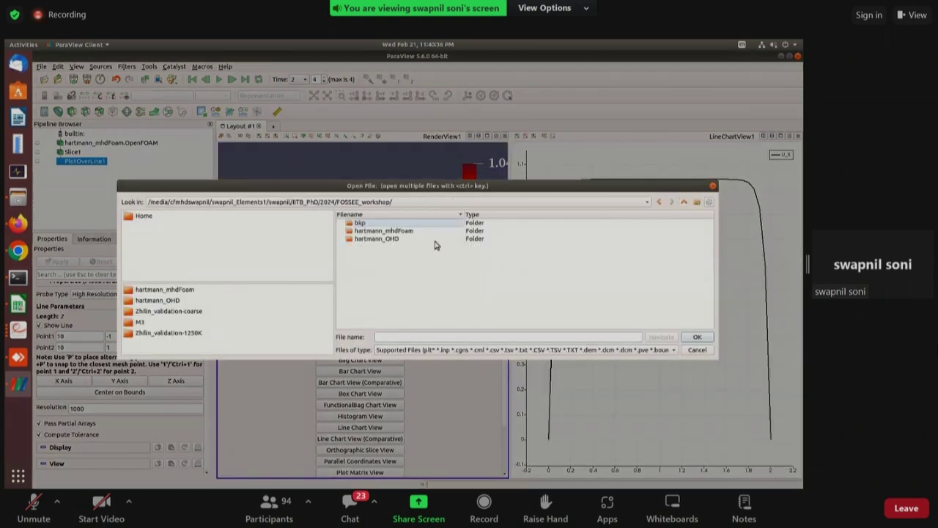
double_click(387, 240)
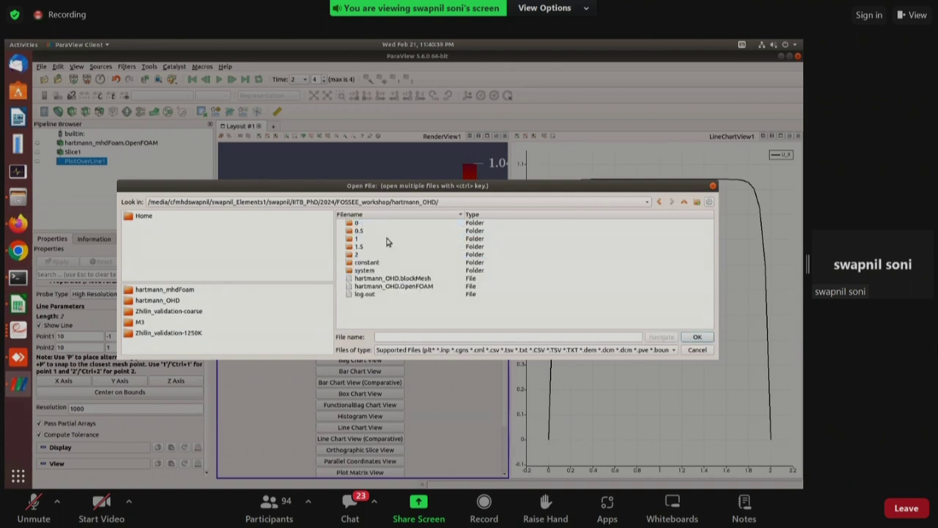
double_click(370, 286)
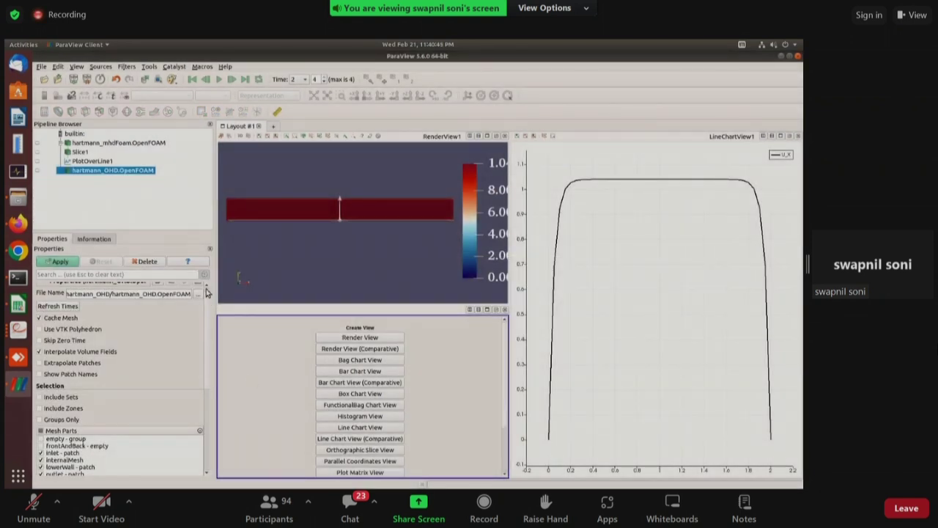
scroll(207, 293, "up", 1)
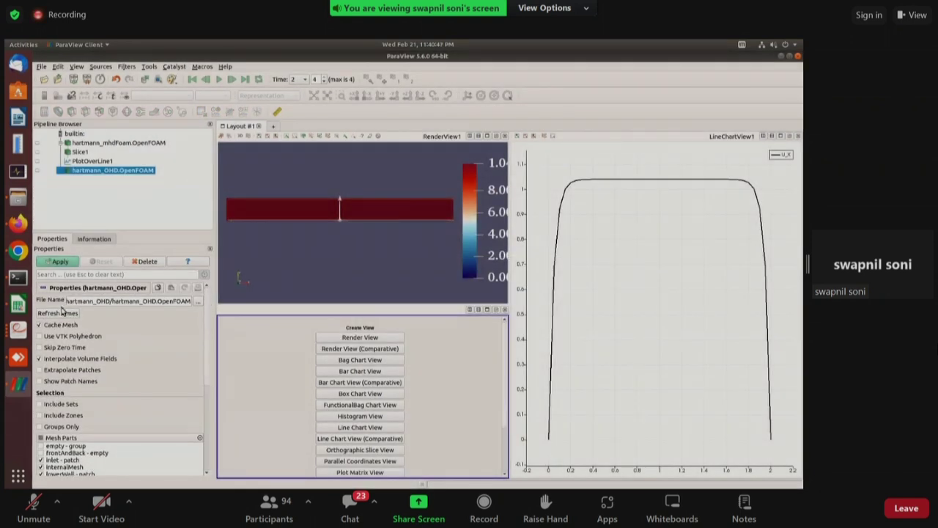
left_click(60, 263)
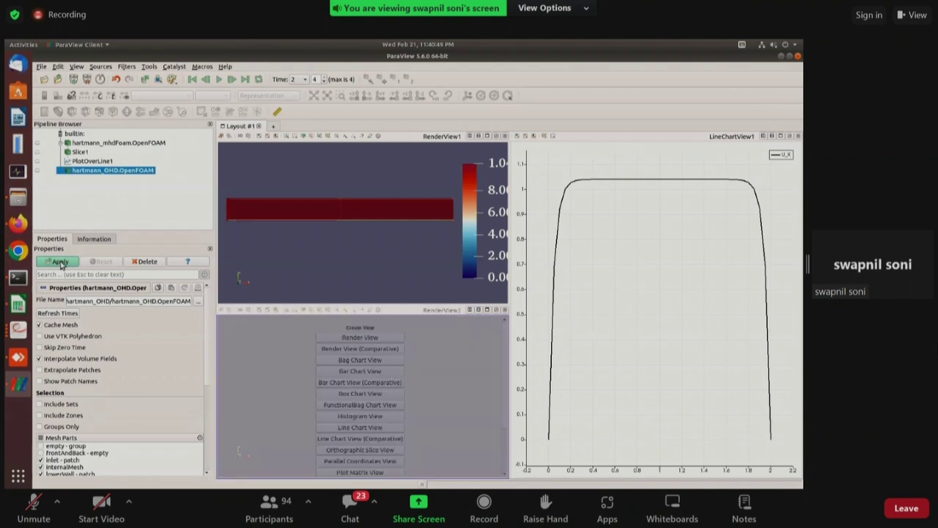
scroll(306, 349, "up", 4)
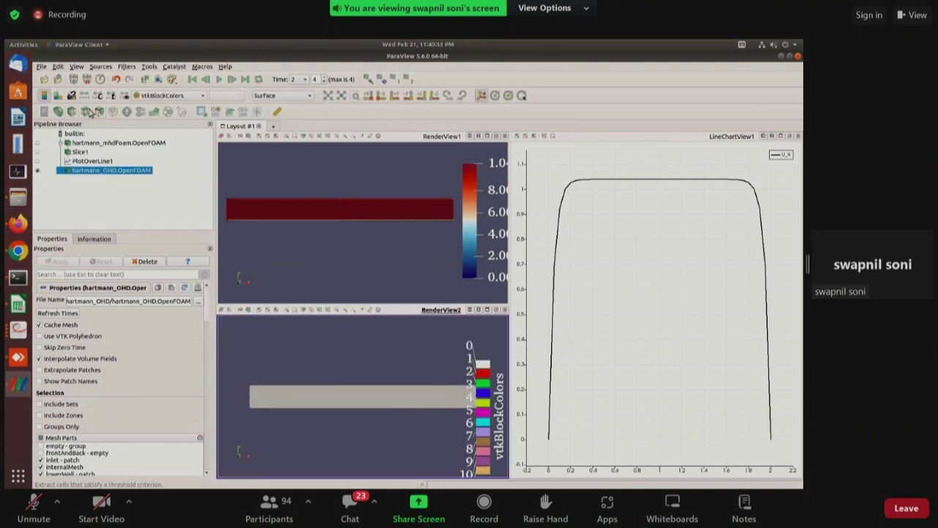
Slice the hartmann_OHD case with a Z-normal plane, with the plane display and slice triangulation turned off.
left_click(86, 111)
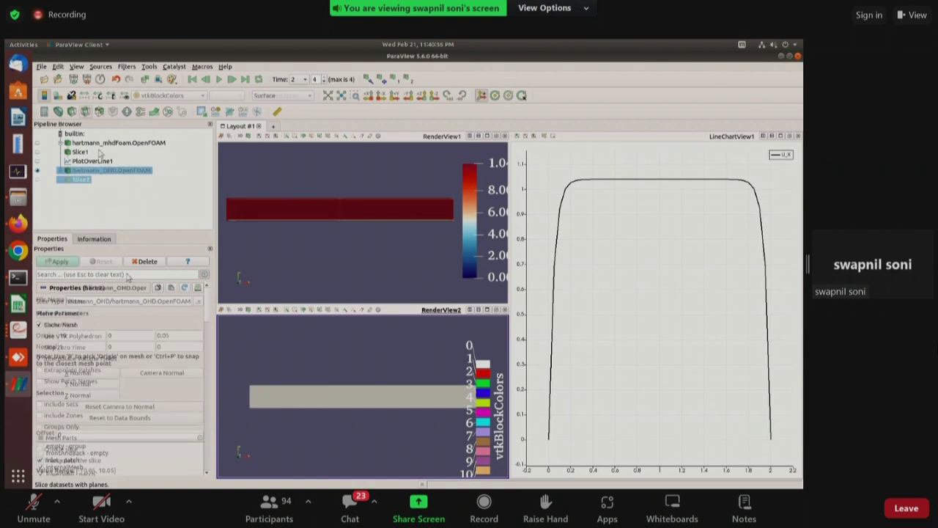
left_click(109, 396)
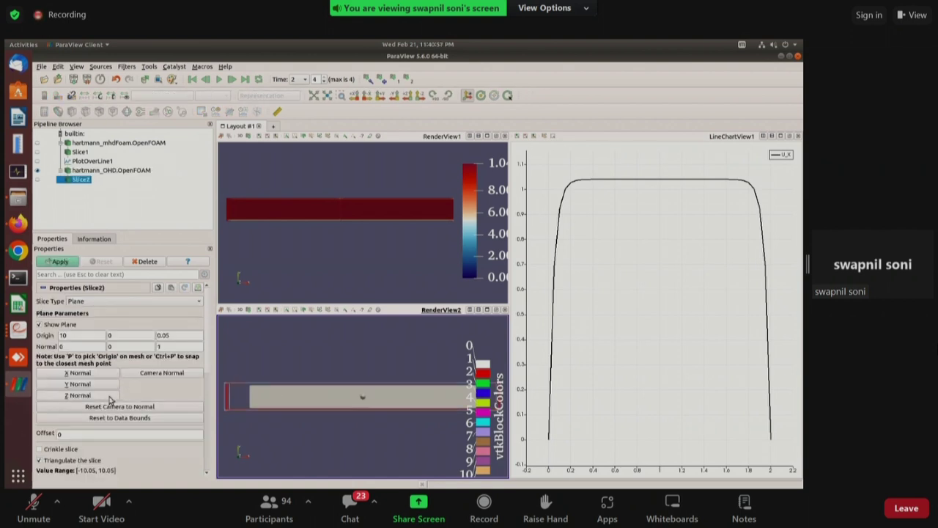
left_click(71, 326)
left_click(75, 460)
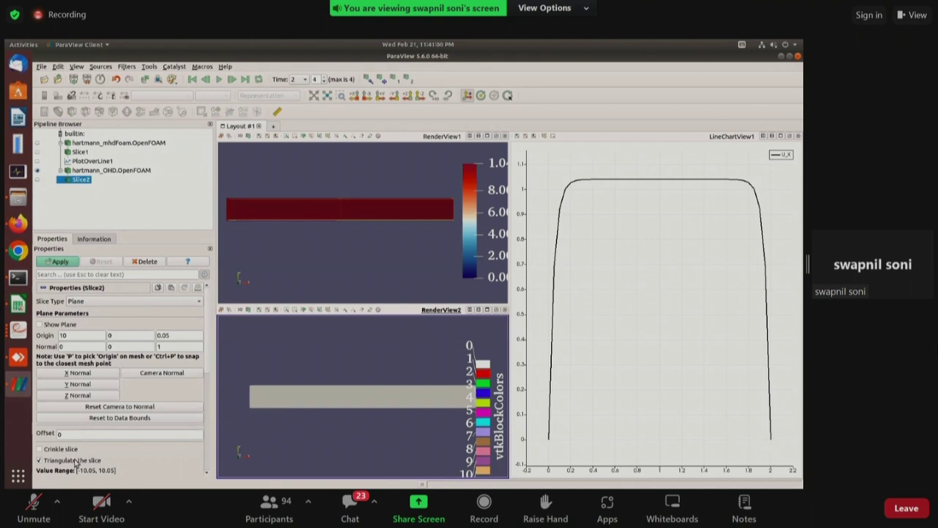
left_click(59, 261)
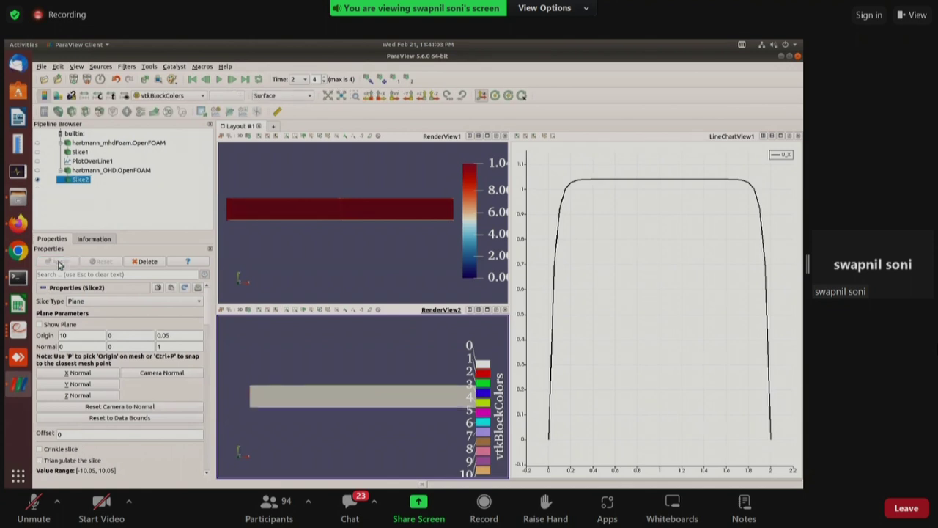
Colour the hartmann_OHD slice by the magnitude of U and place it clear of the colour legend.
left_click(162, 96)
left_click(166, 68)
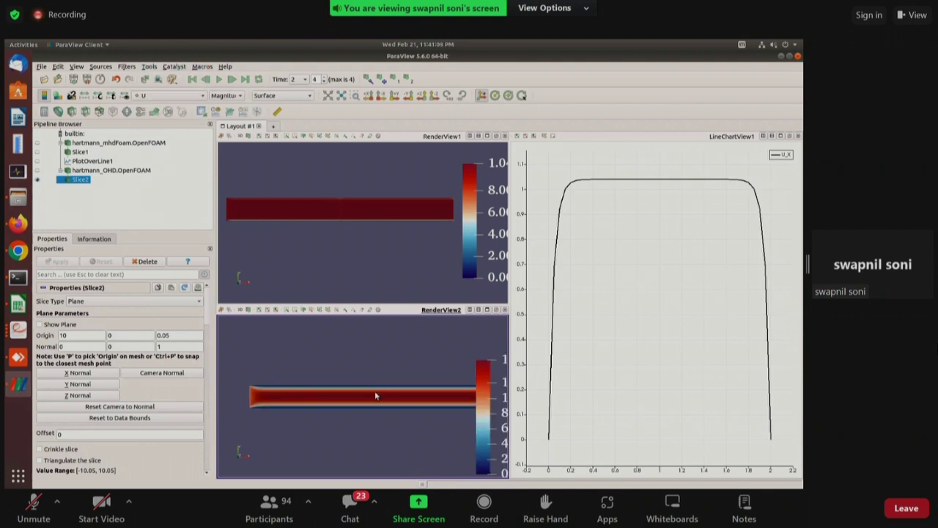
left_click_drag(374, 396, 357, 385)
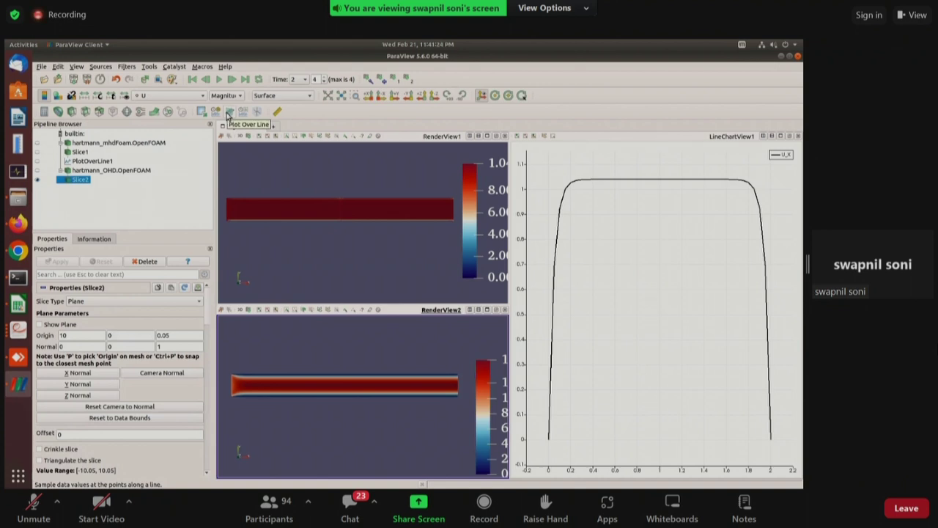
Add a Plot Over Line along the Y axis of the hartmann_OHD slice, plotted in the existing line chart.
left_click(227, 115)
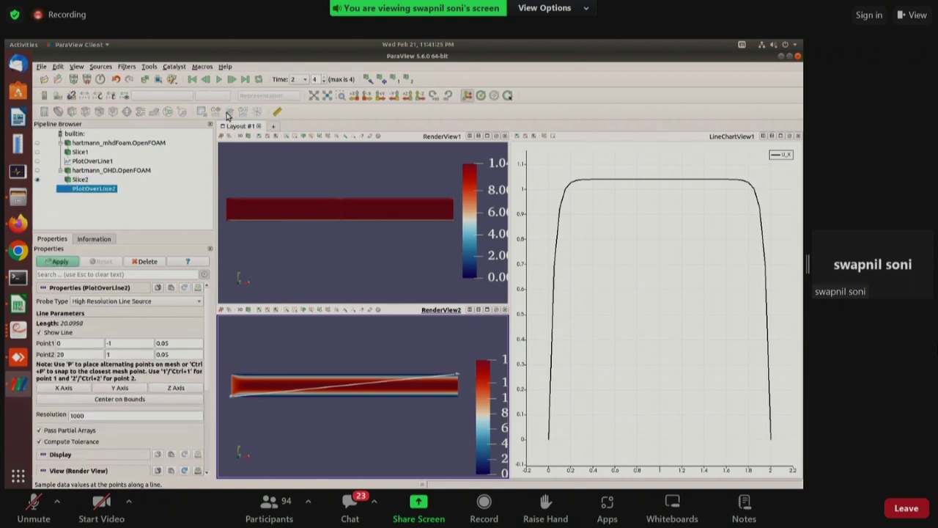
left_click(124, 391)
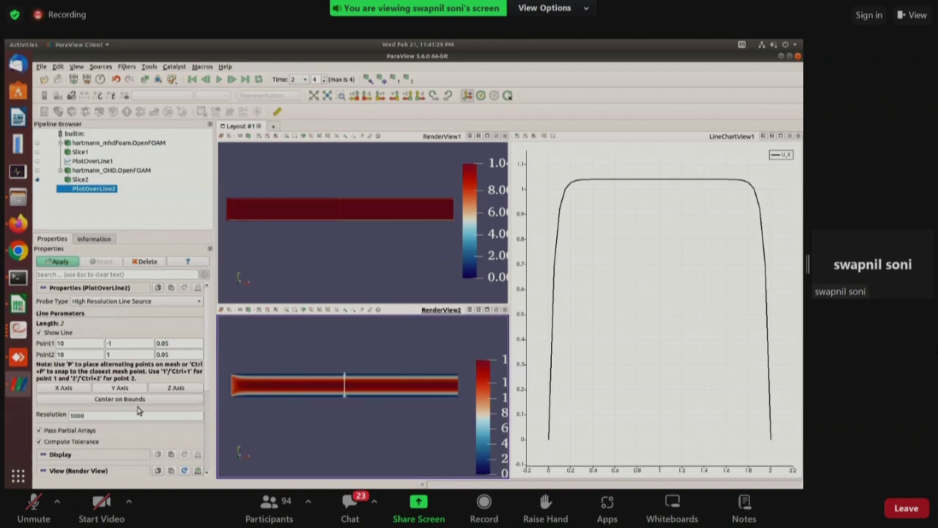
left_click(569, 241)
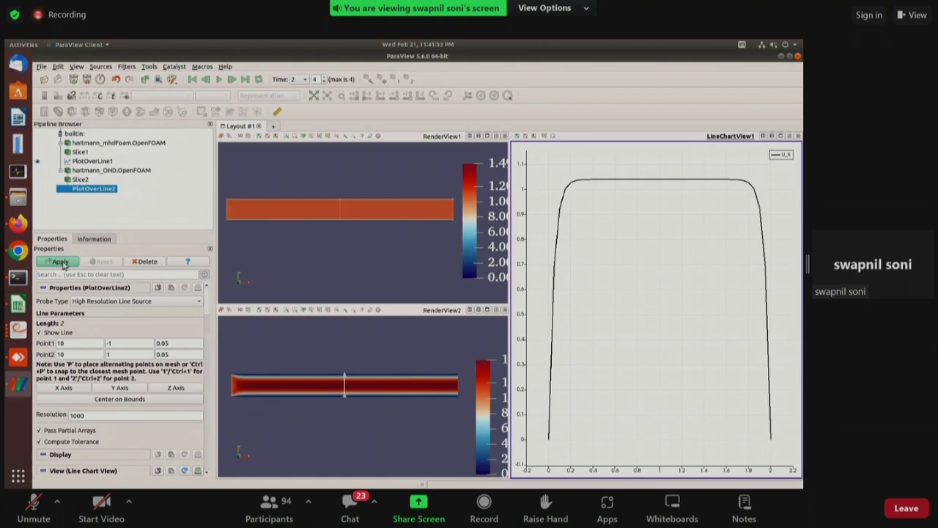
left_click(61, 262)
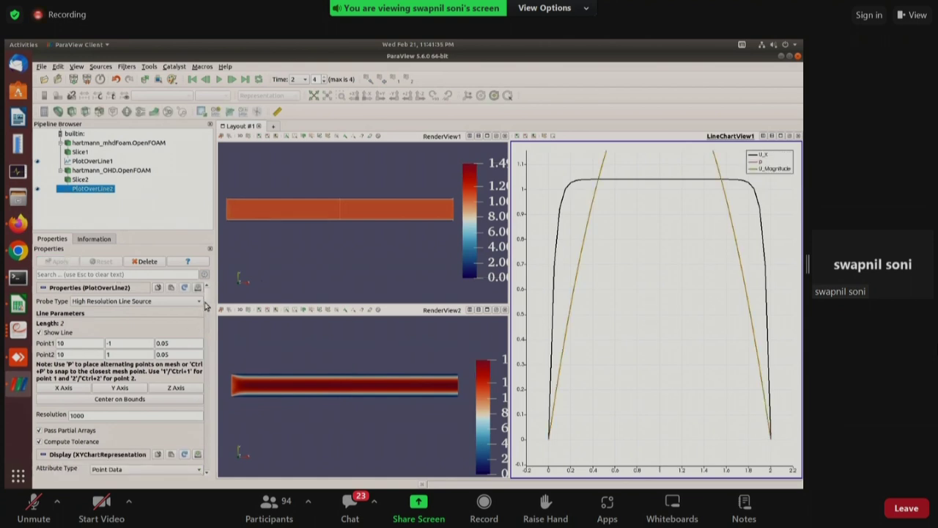
Hide the p series of the hartmann_OHD line plot.
left_click_drag(207, 307, 207, 330)
scroll(207, 330, "up", 2)
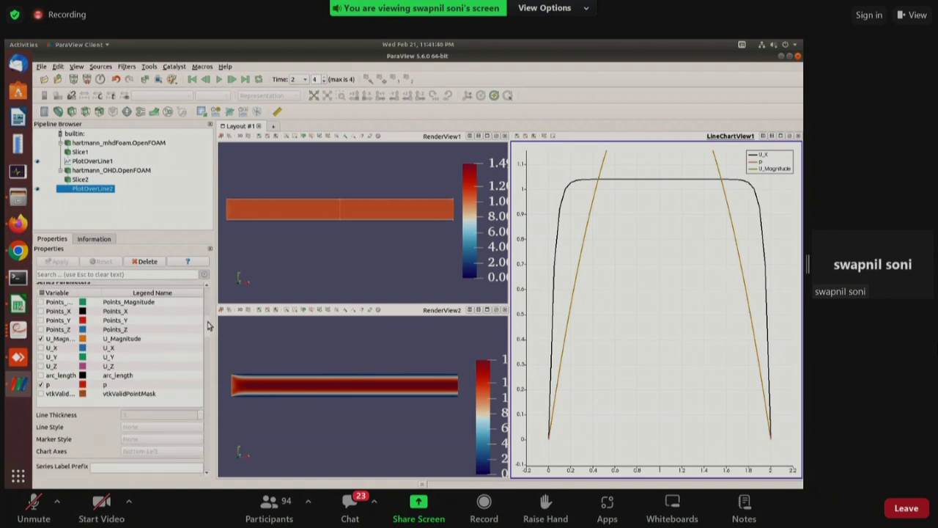
left_click(42, 416)
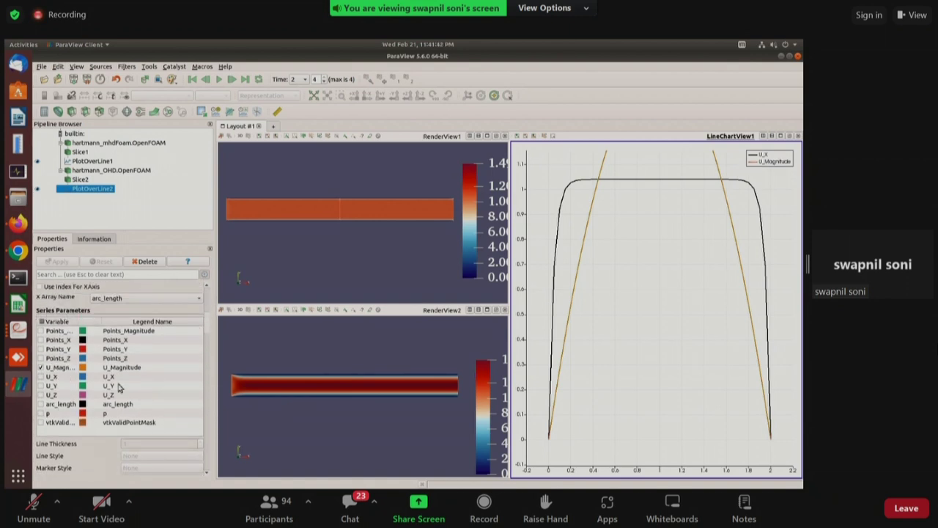
Set the legend name of the hartmann_OHD plot's U_Magnitude series to OHD.
scroll(208, 302, "up", 5)
scroll(207, 303, "down", 5)
double_click(114, 393)
type("OHD_sold")
key("Return")
type("OHD")
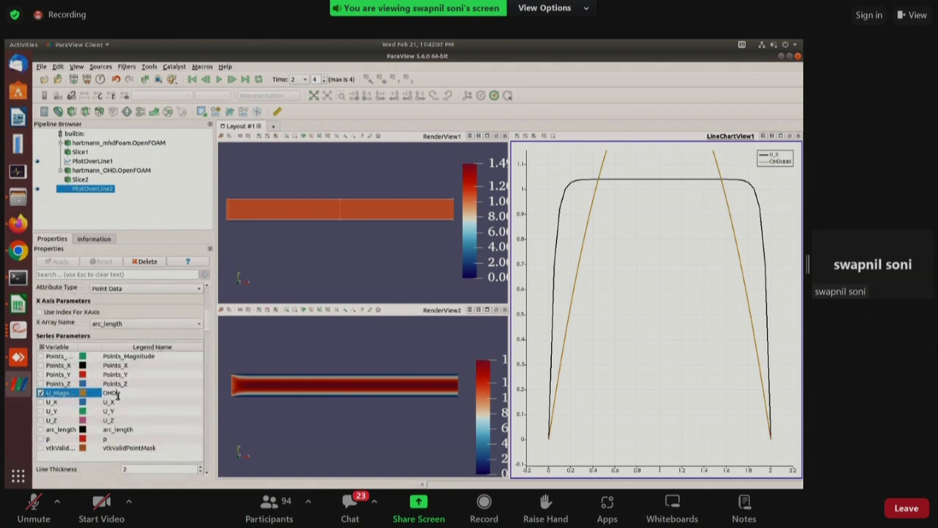
key("Return")
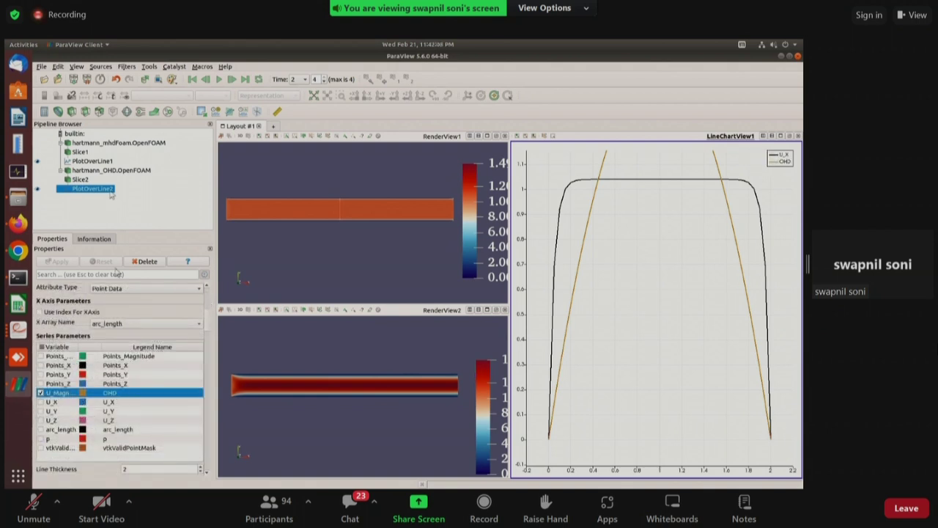
Show U_X instead of U_Magnitude for the hartmann_OHD plot and set its legend name to OHD.
left_click(41, 393)
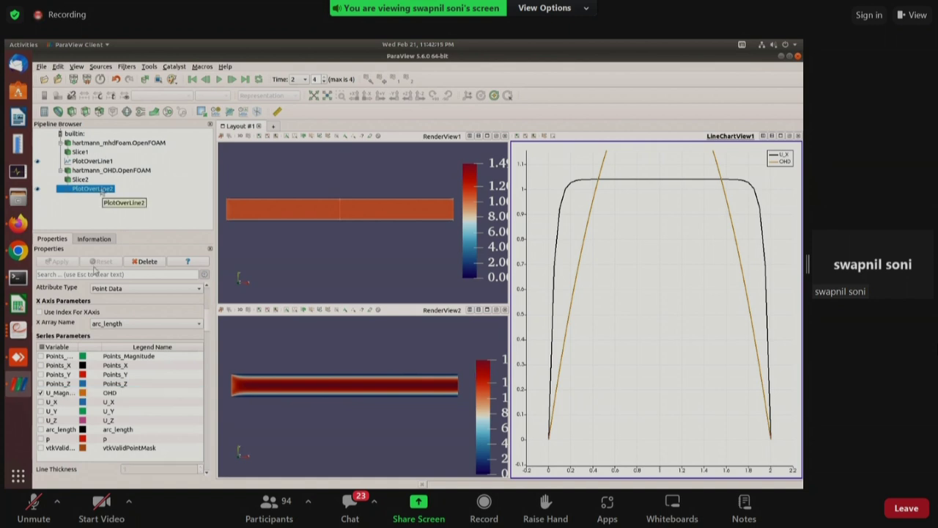
left_click(41, 394)
left_click(41, 403)
double_click(110, 402)
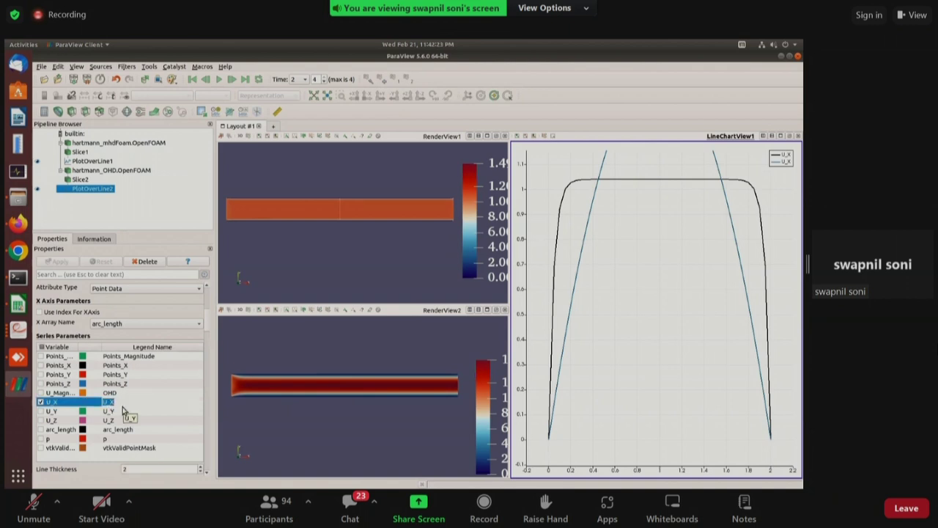
type("OHD")
key("Return")
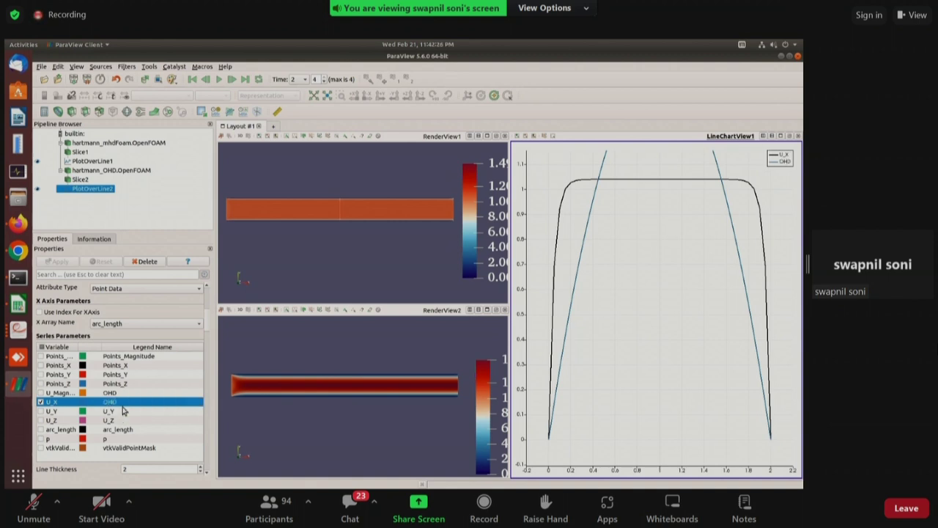
Set the legend name of the first line plot's U_X series to mhdFoam and fit both curves in the chart.
left_click(100, 162)
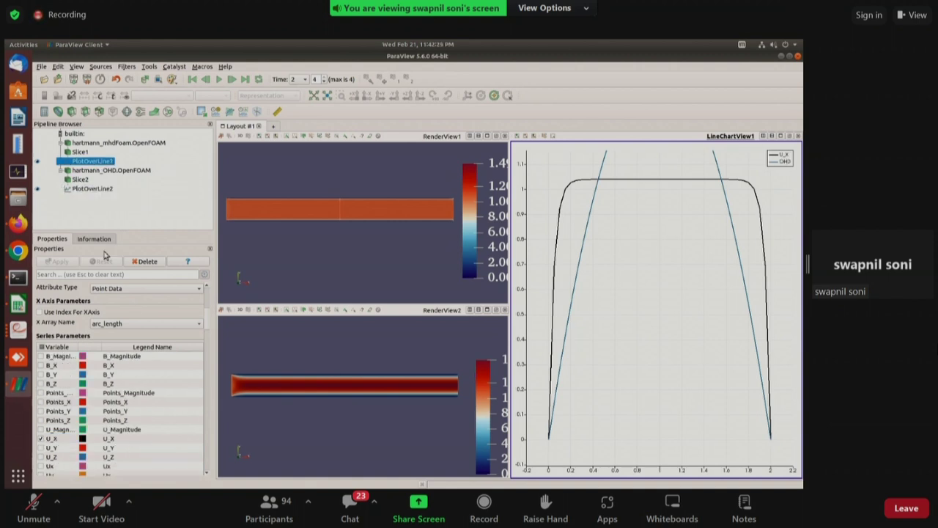
left_click(112, 440)
left_click(121, 439)
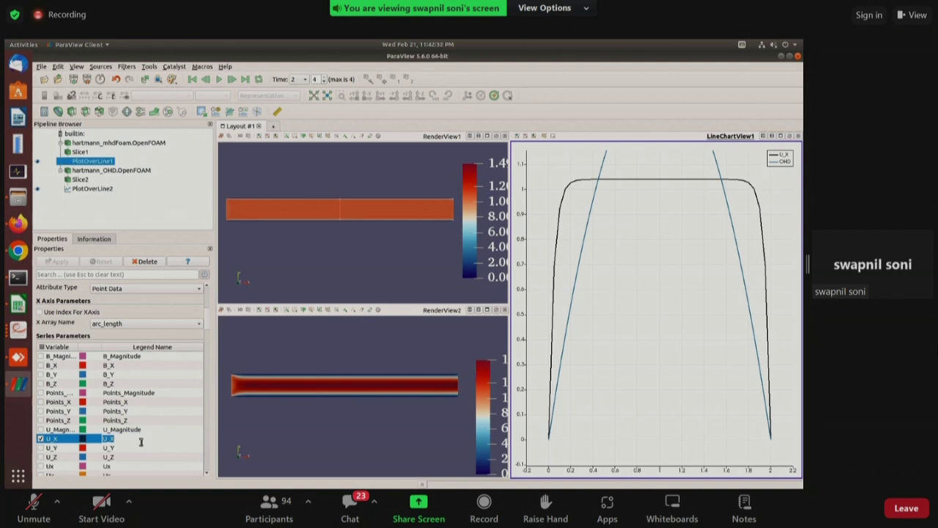
type("mhdFoam")
key("Return")
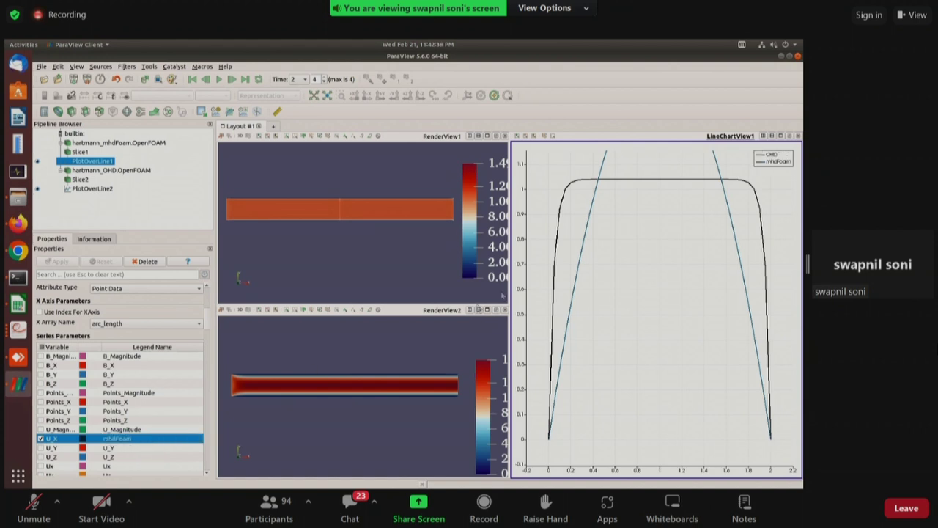
left_click(313, 96)
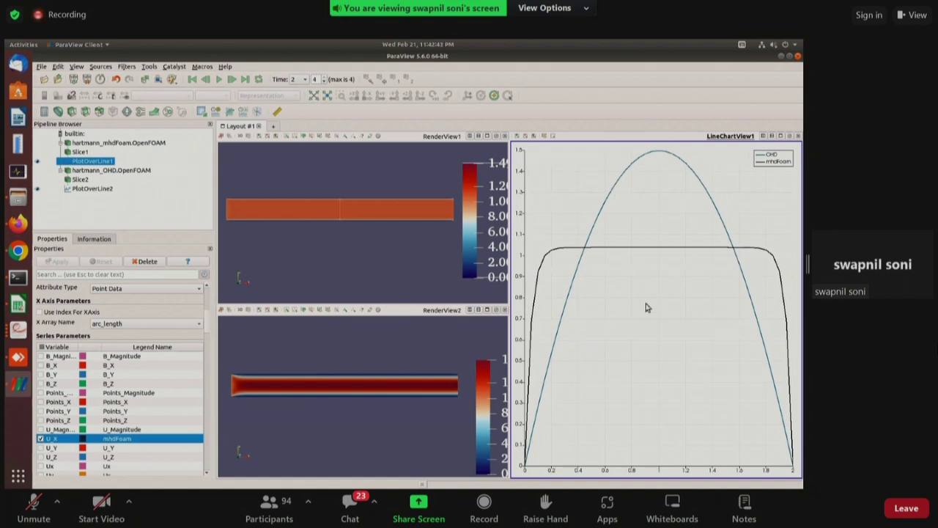